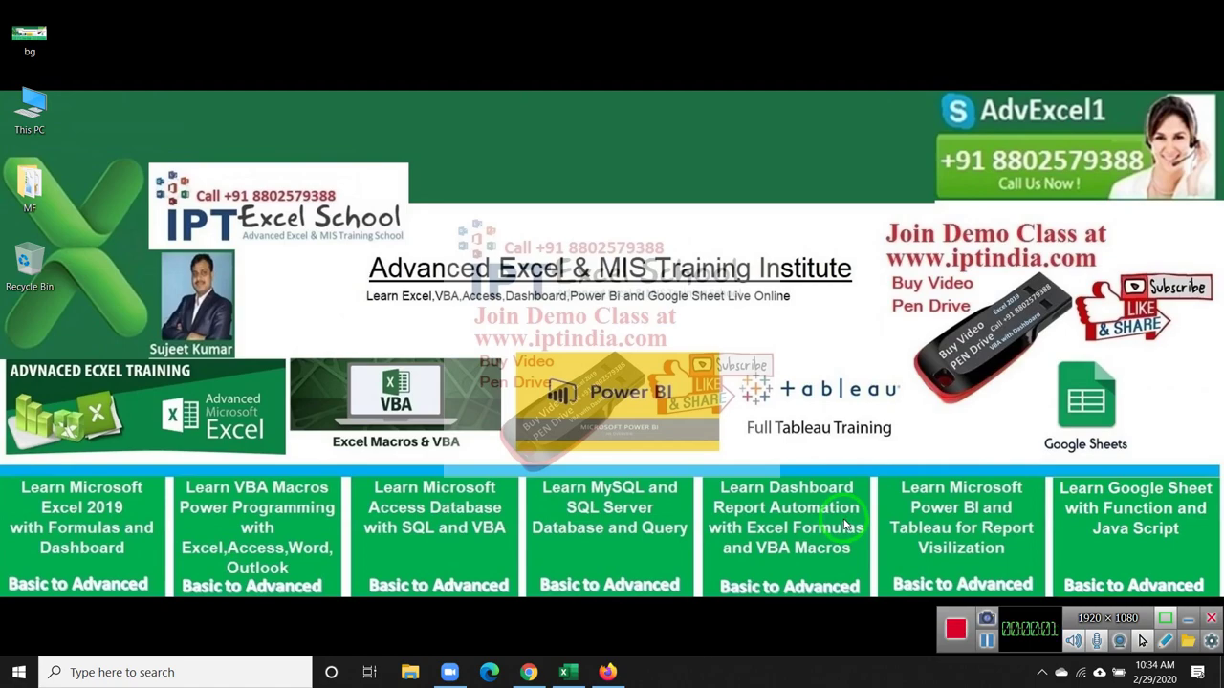
# Launch Microsoft Access from Windows Search by typing 'acc'.
pyautogui.press('super')
pyautogui.write('a')
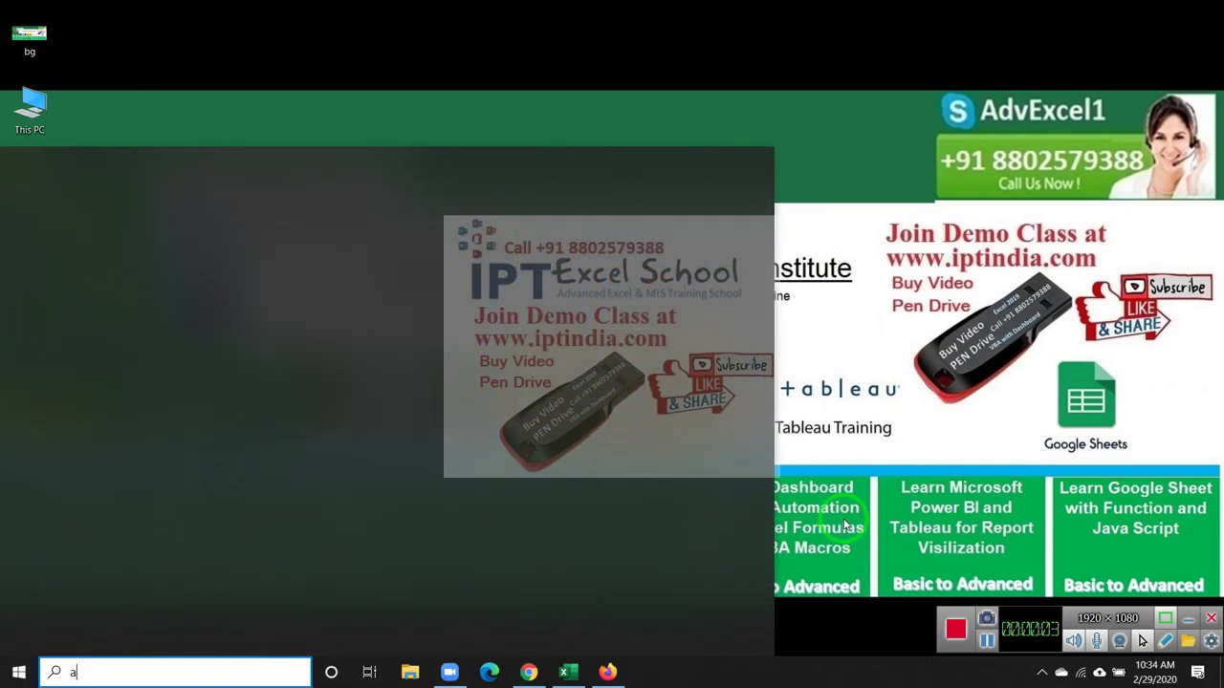
pyautogui.write('cc')
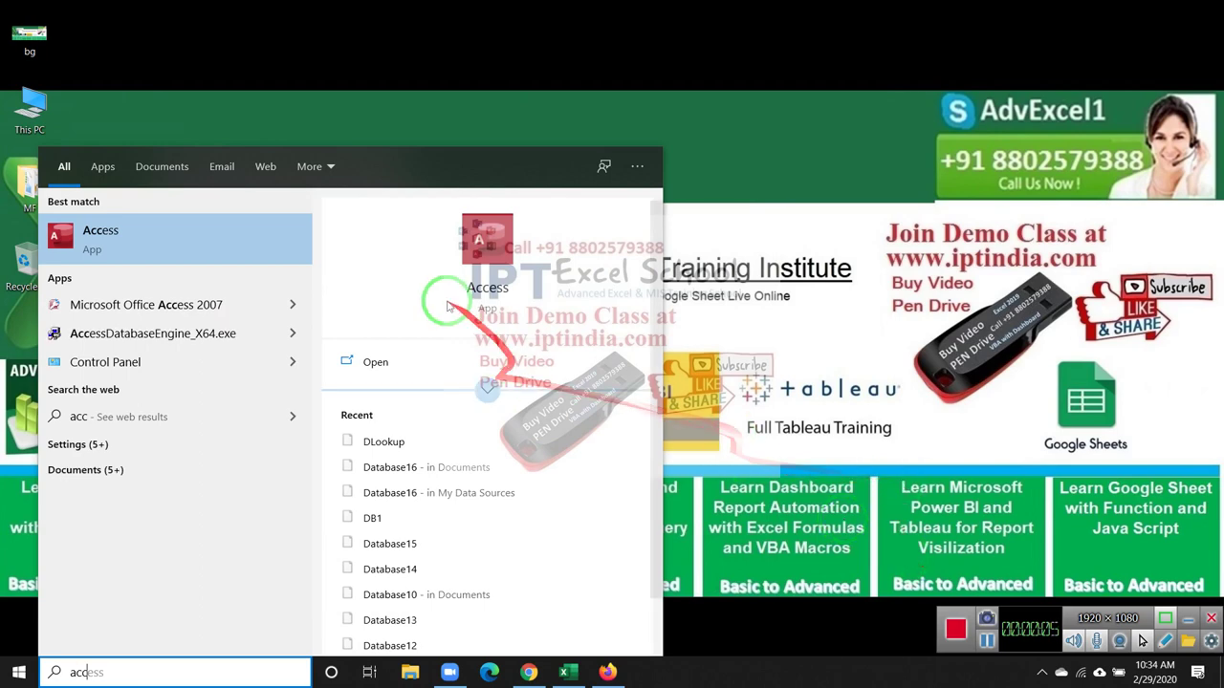
pyautogui.click(474, 283)
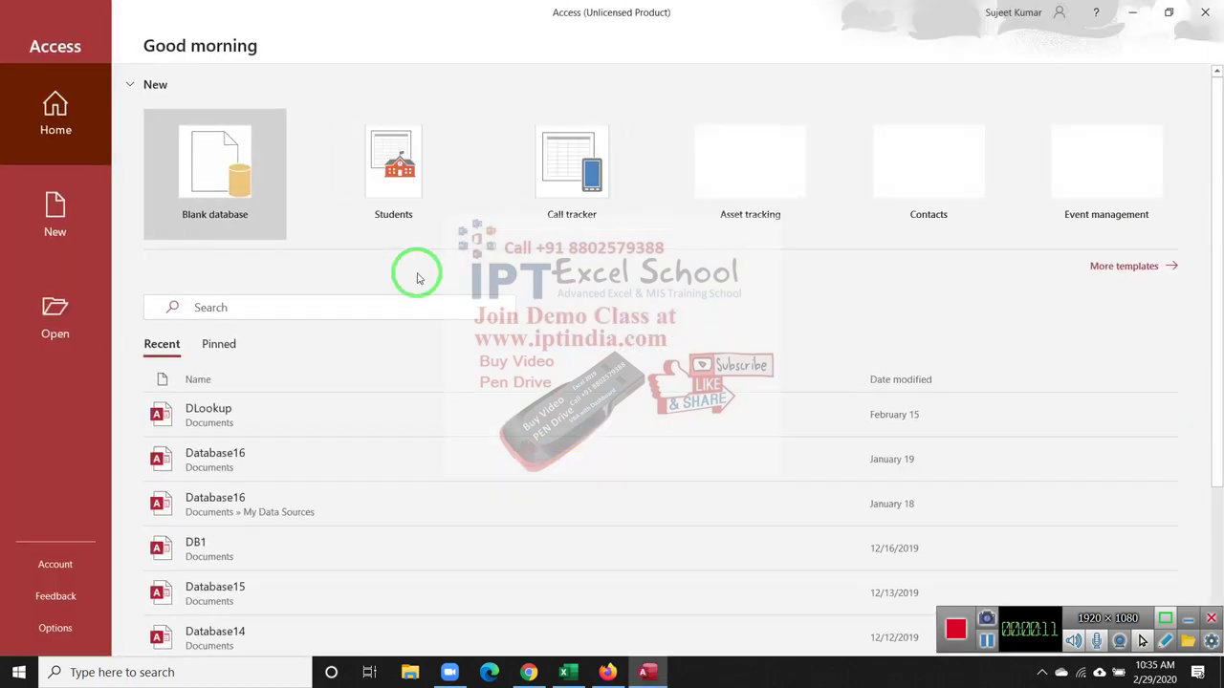
pyautogui.click(1139, 14)
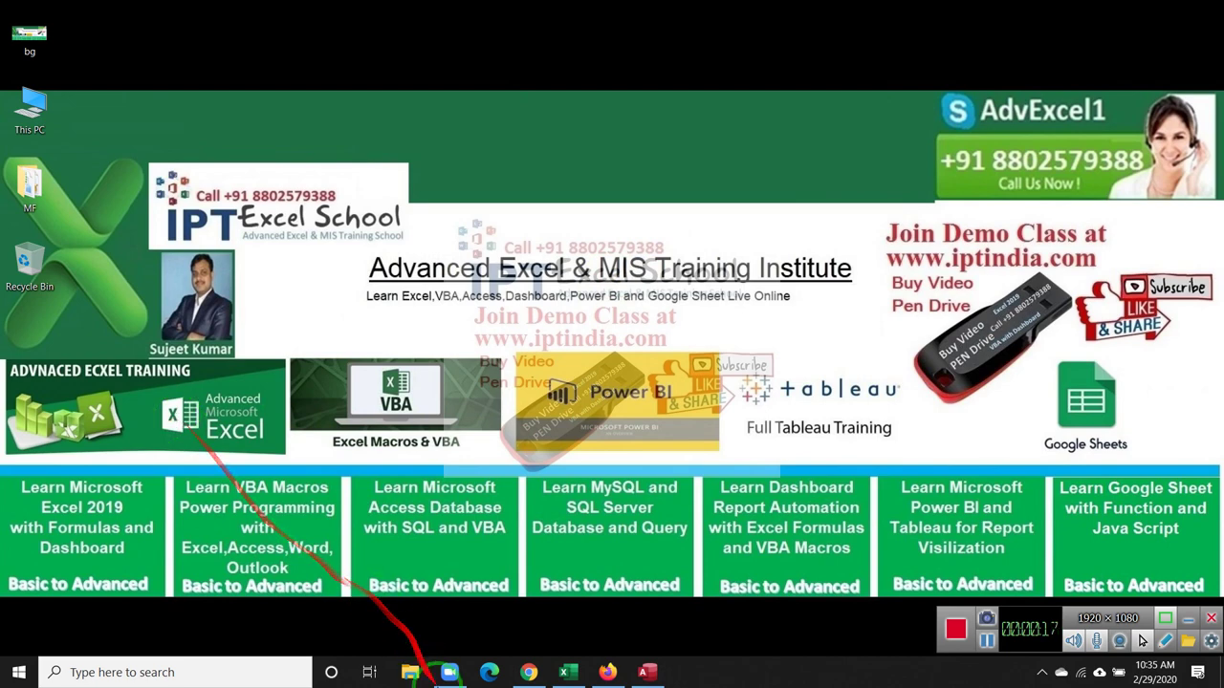
pyautogui.click(654, 676)
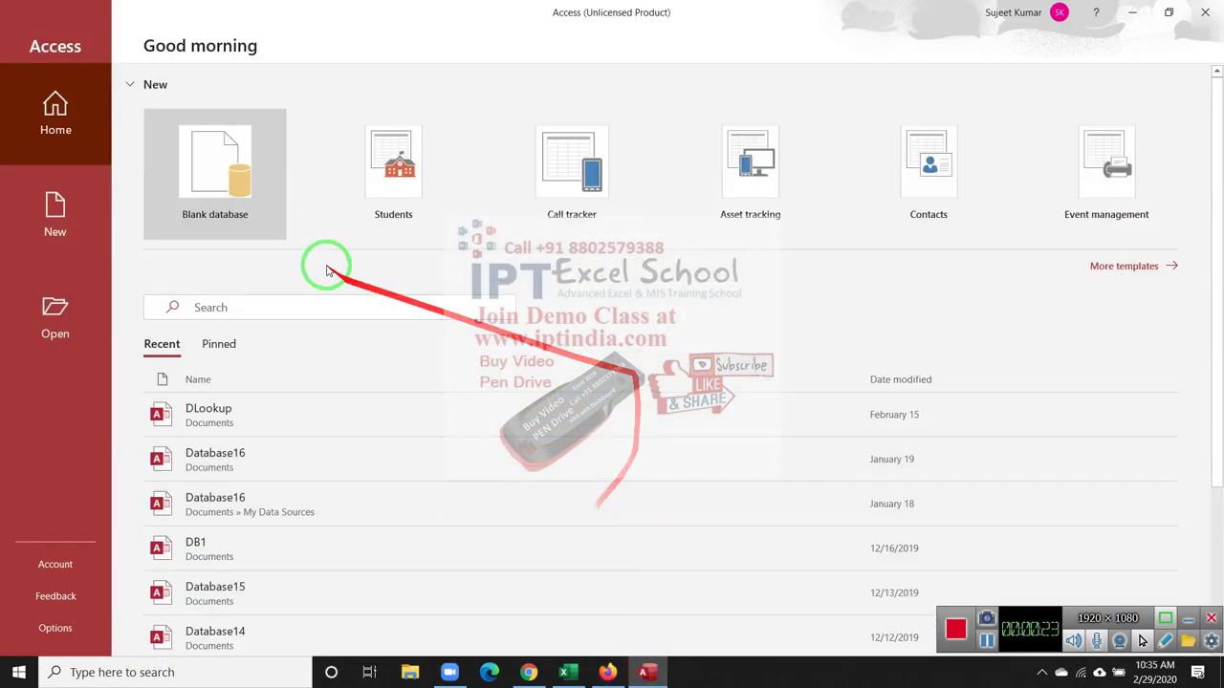
# Create a blank database named MData, replacing the default name Database18.
pyautogui.click(248, 200)
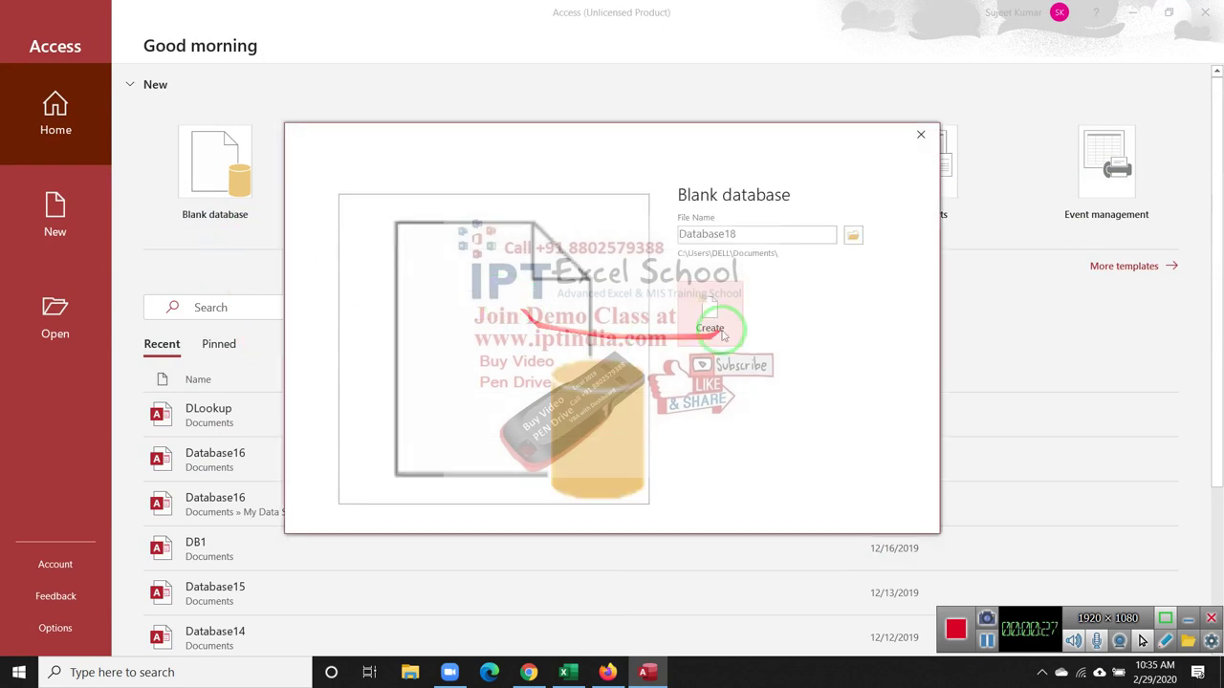
pyautogui.click(736, 232)
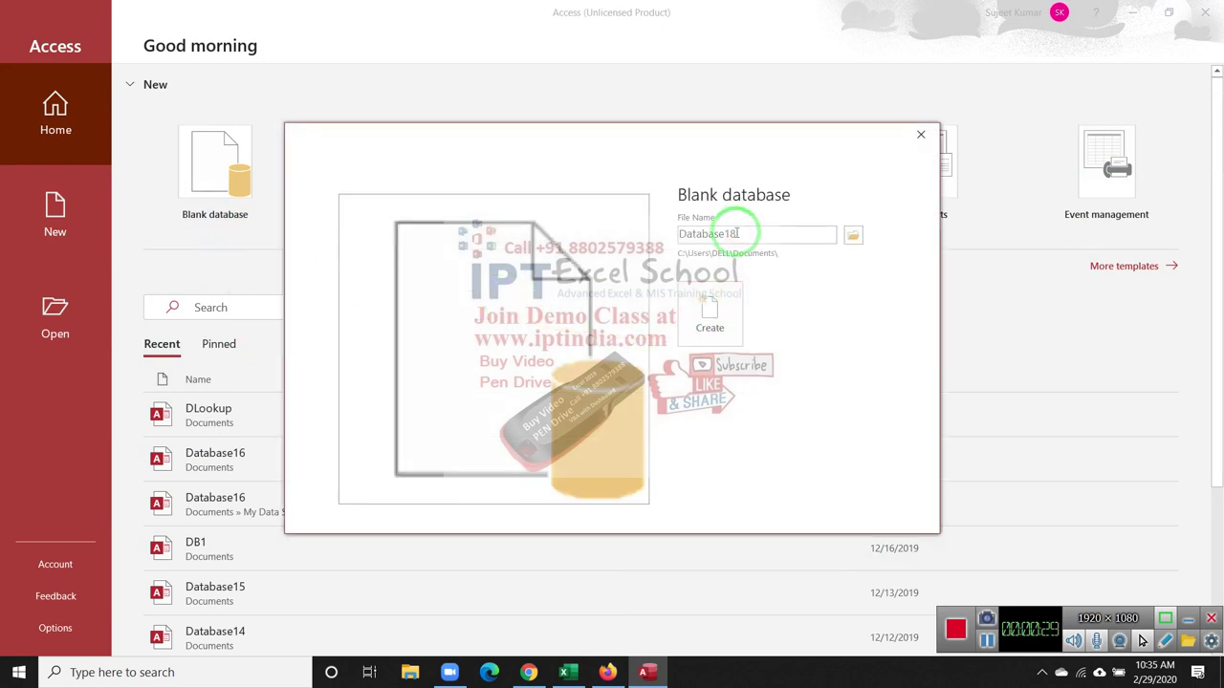
pyautogui.moveTo(736, 232); pyautogui.dragTo(609, 250)
pyautogui.write('MData')
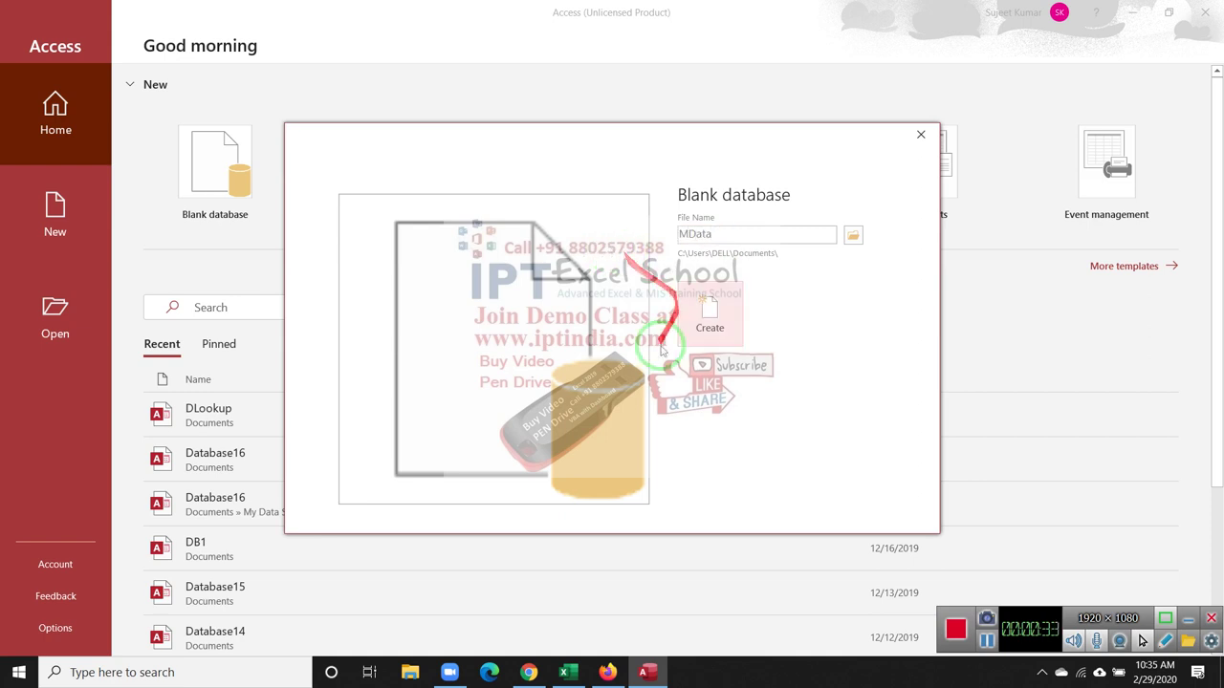
pyautogui.click(708, 327)
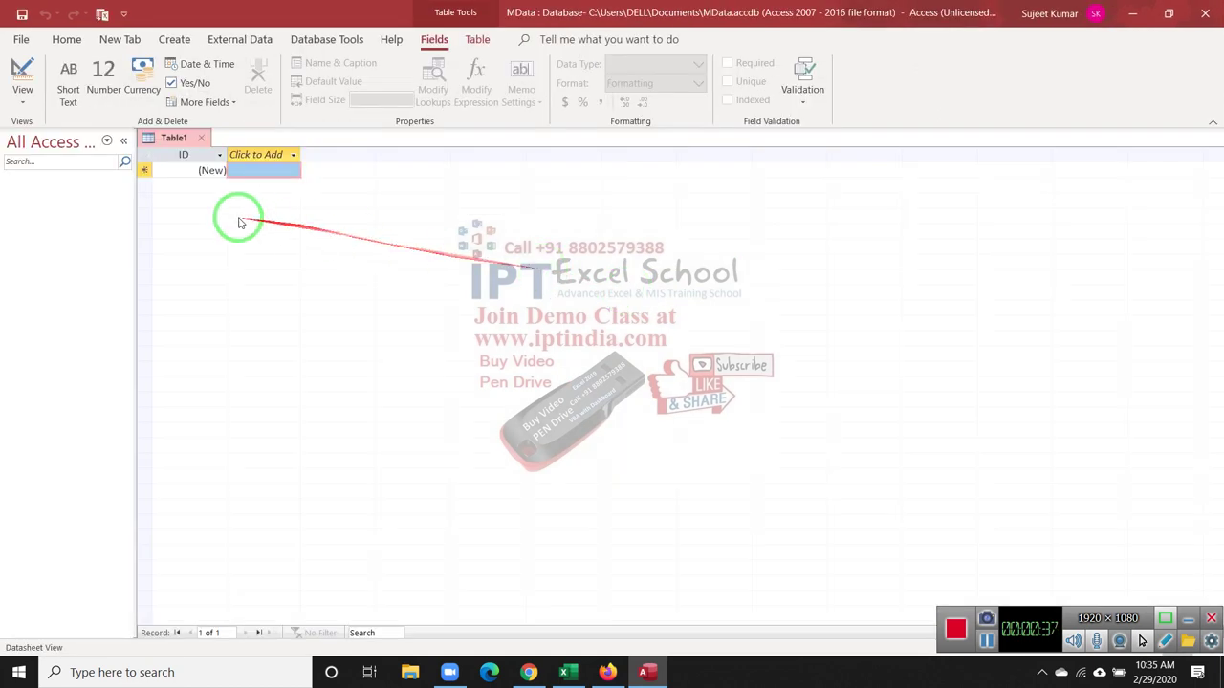
# Start an Excel import via External Data > New Data Source > From File > Excel.
pyautogui.click(175, 40)
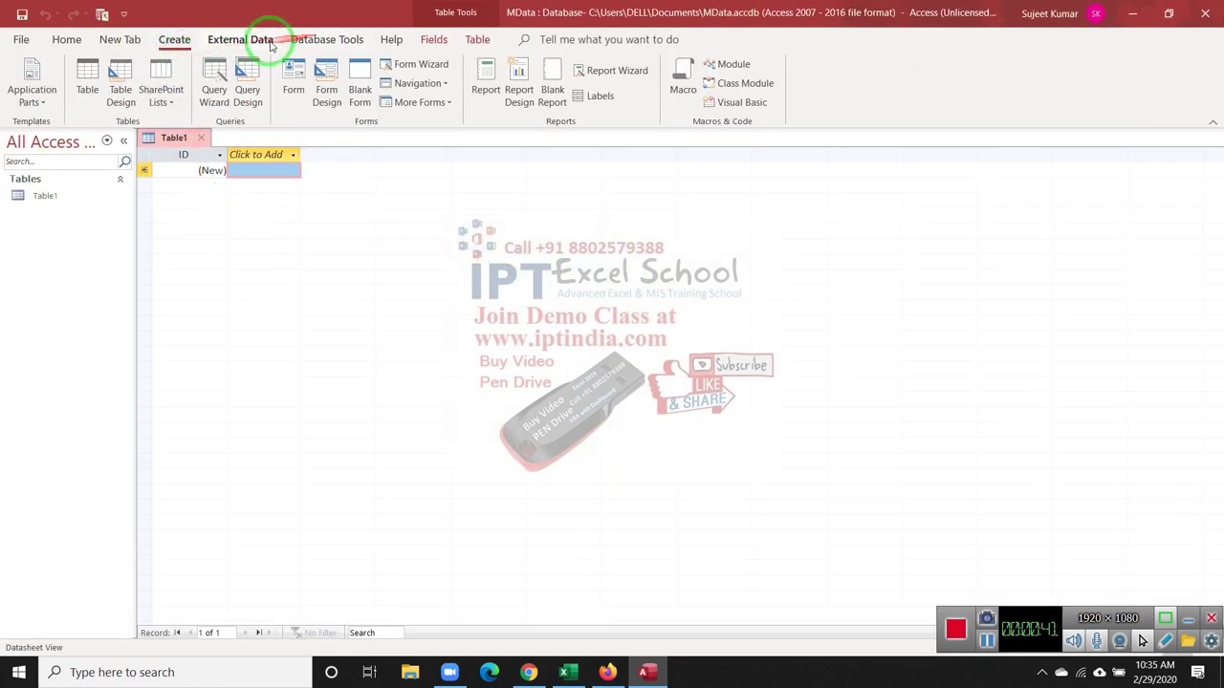
pyautogui.click(240, 41)
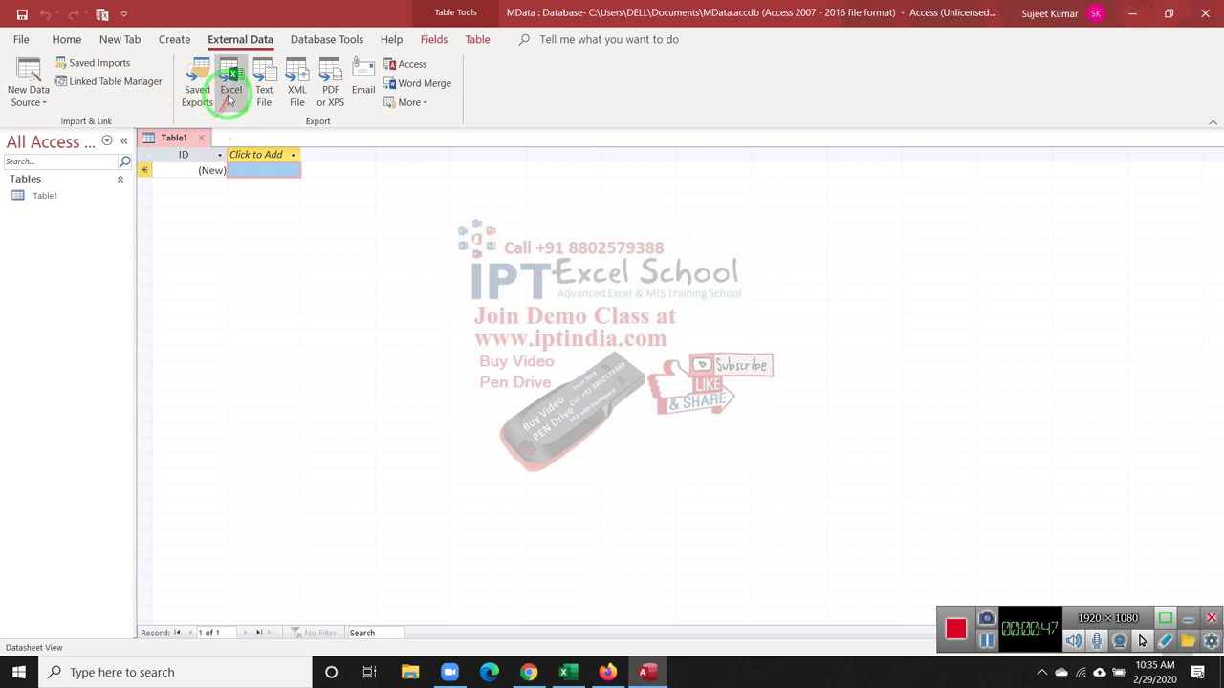
pyautogui.click(38, 103)
pyautogui.click(58, 134)
pyautogui.click(187, 133)
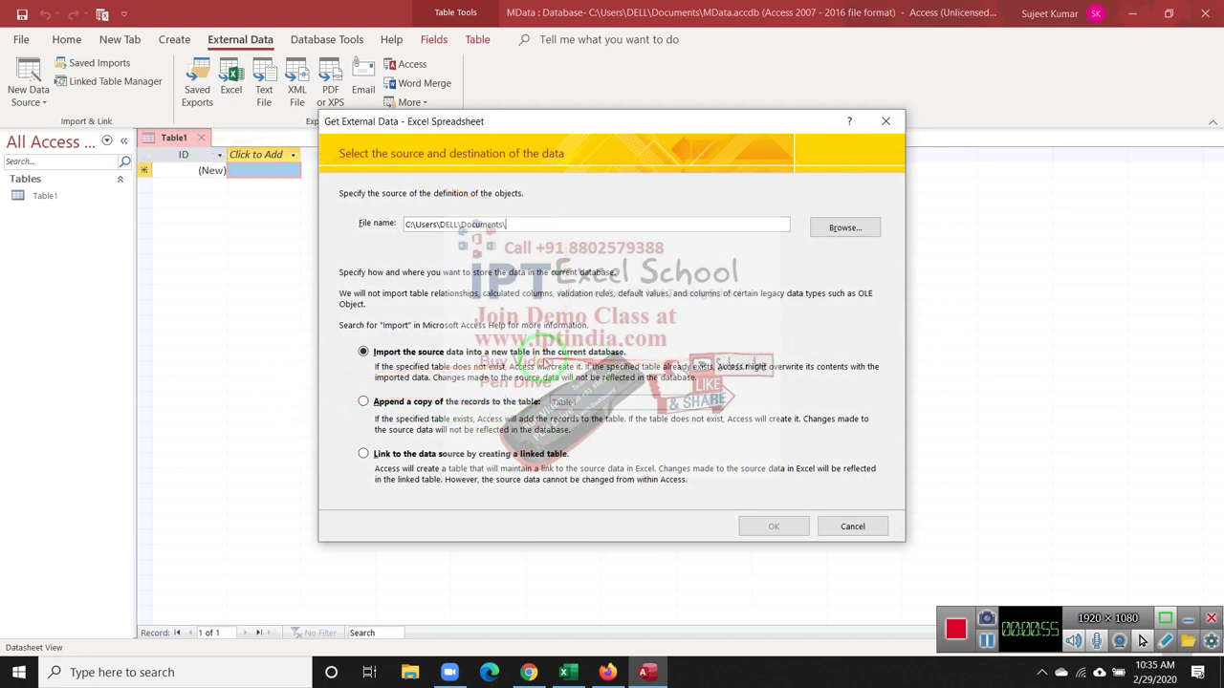
# Pick MData.xlsm from Desktop\MF\New folder as the import source file.
pyautogui.click(826, 237)
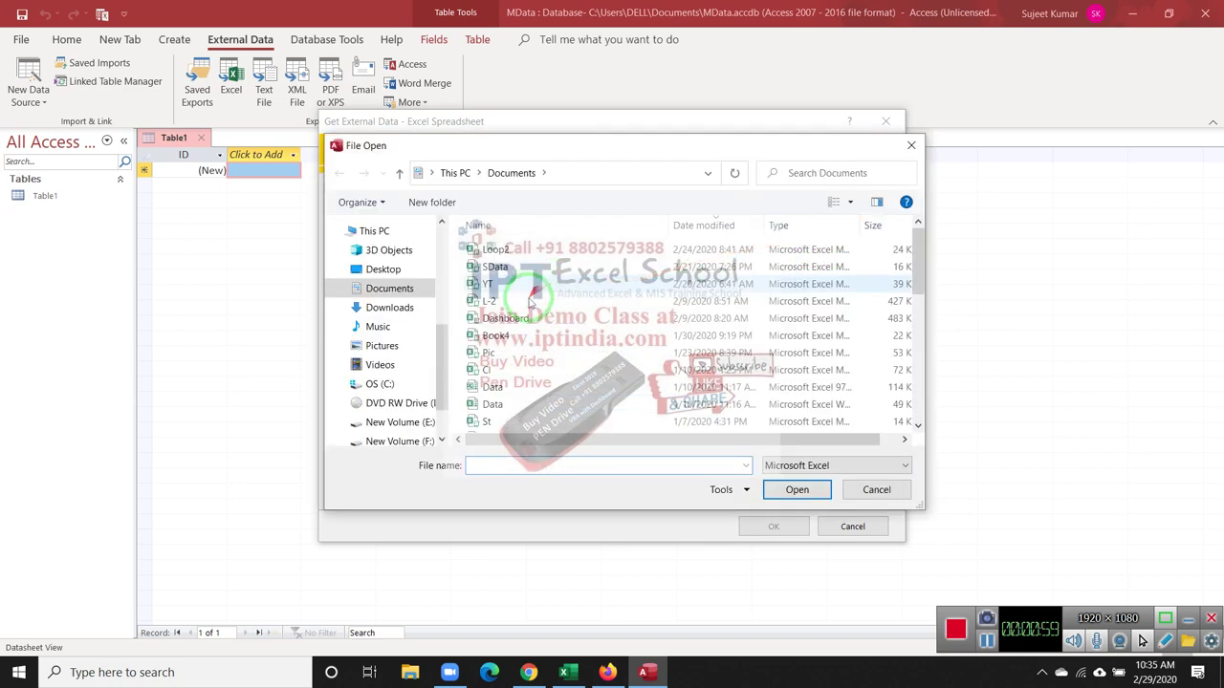
pyautogui.click(518, 304)
pyautogui.press('m')
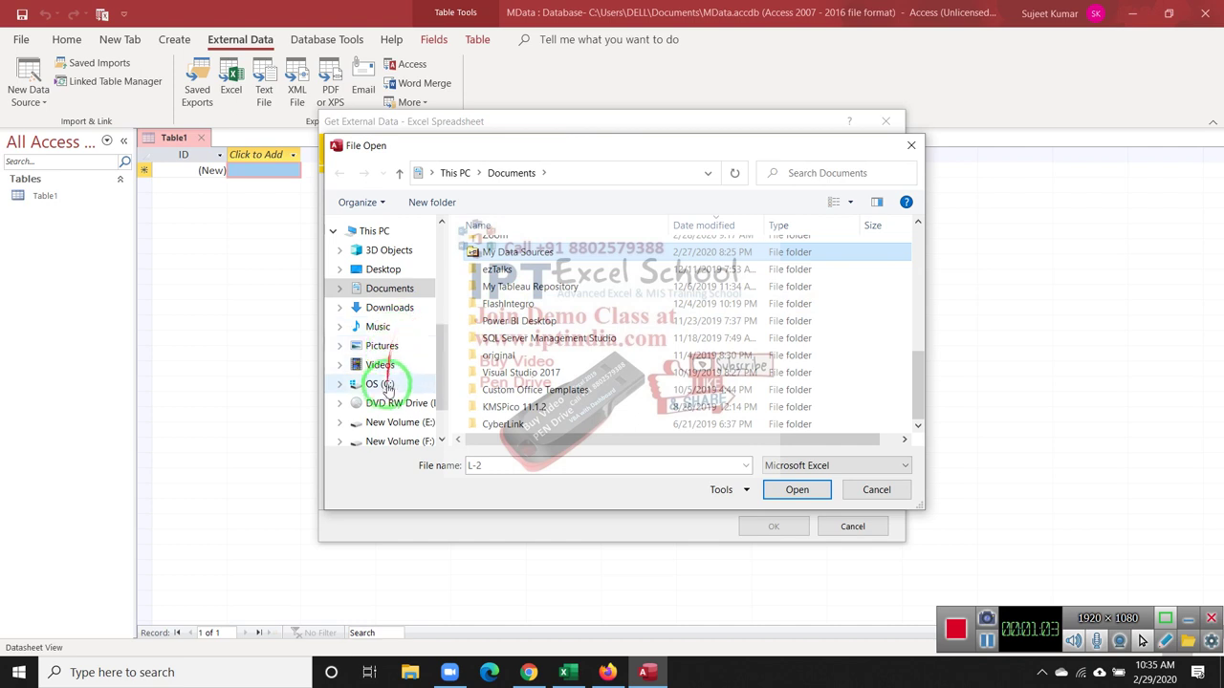
pyautogui.click(385, 271)
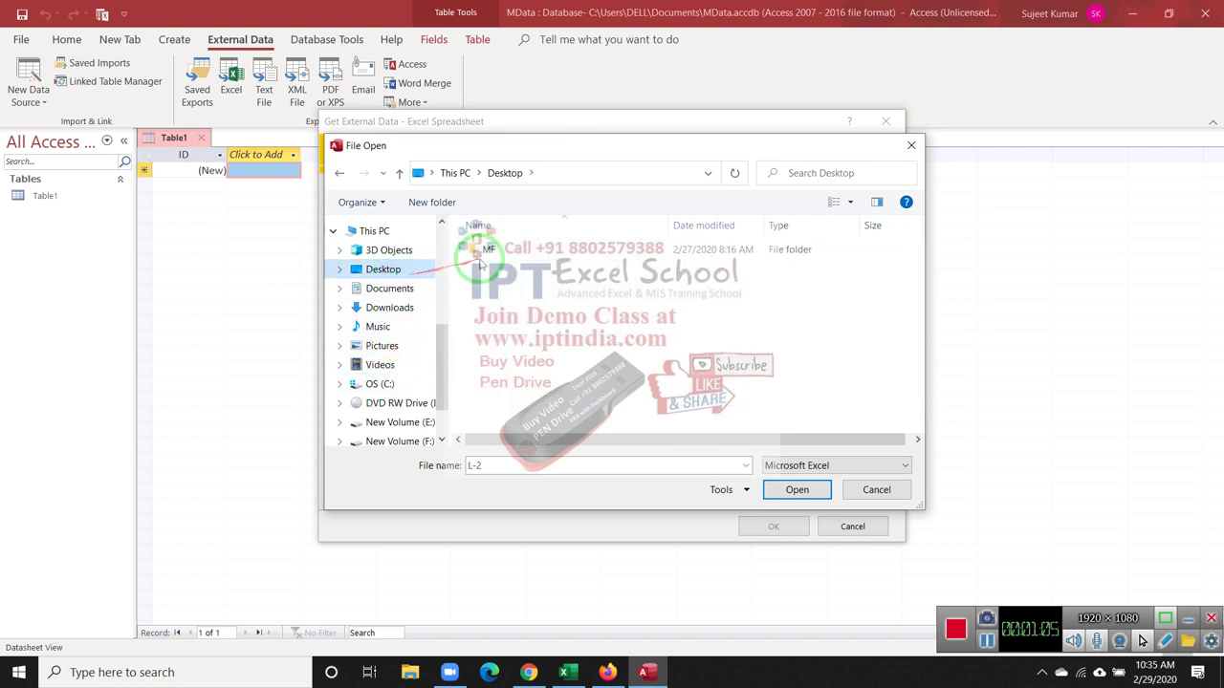
pyautogui.doubleClick(481, 252)
pyautogui.doubleClick(487, 250)
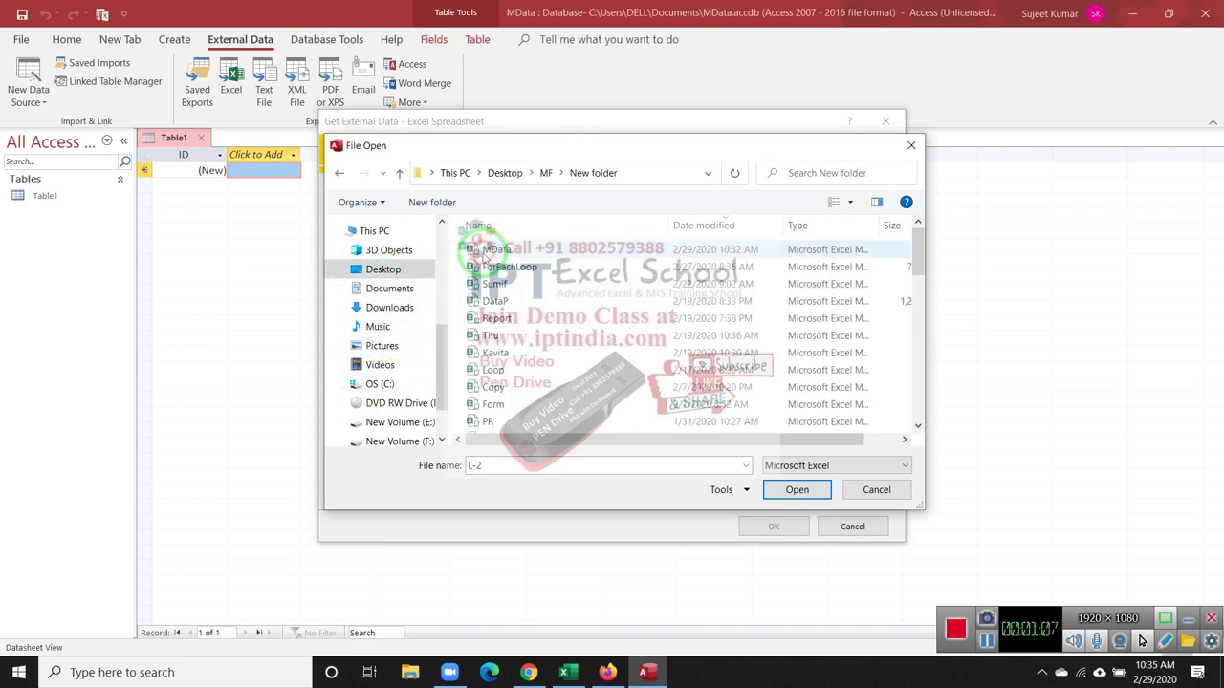
pyautogui.click(492, 251)
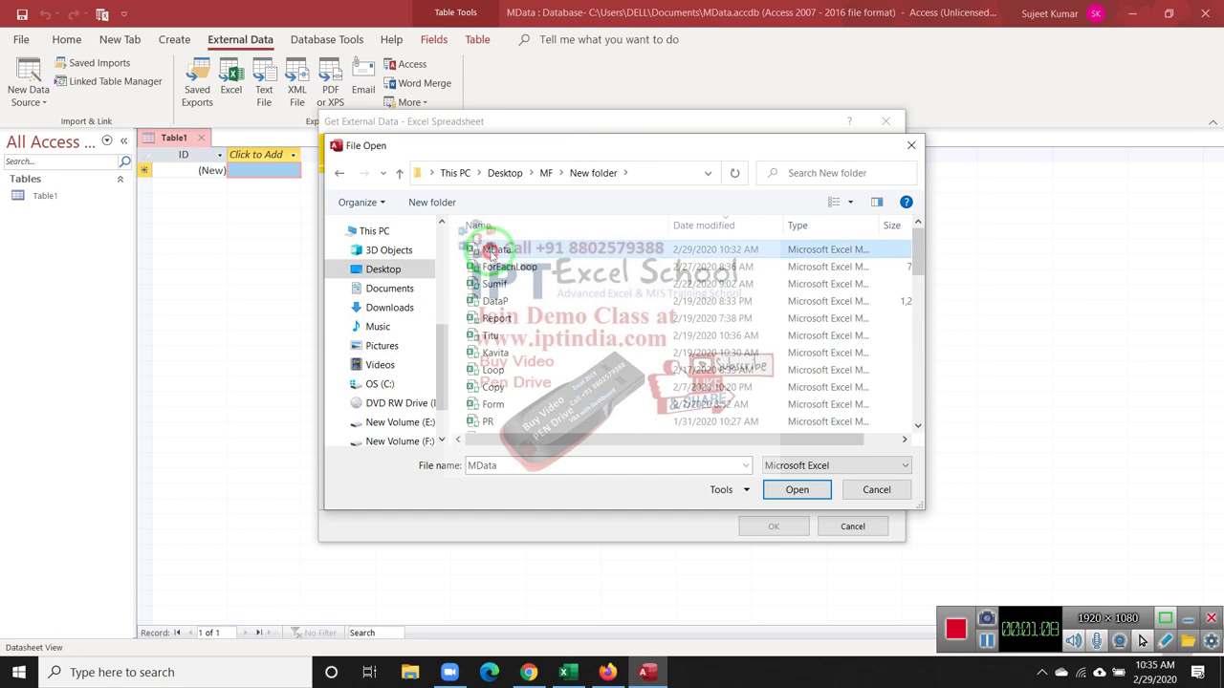
pyautogui.click(809, 491)
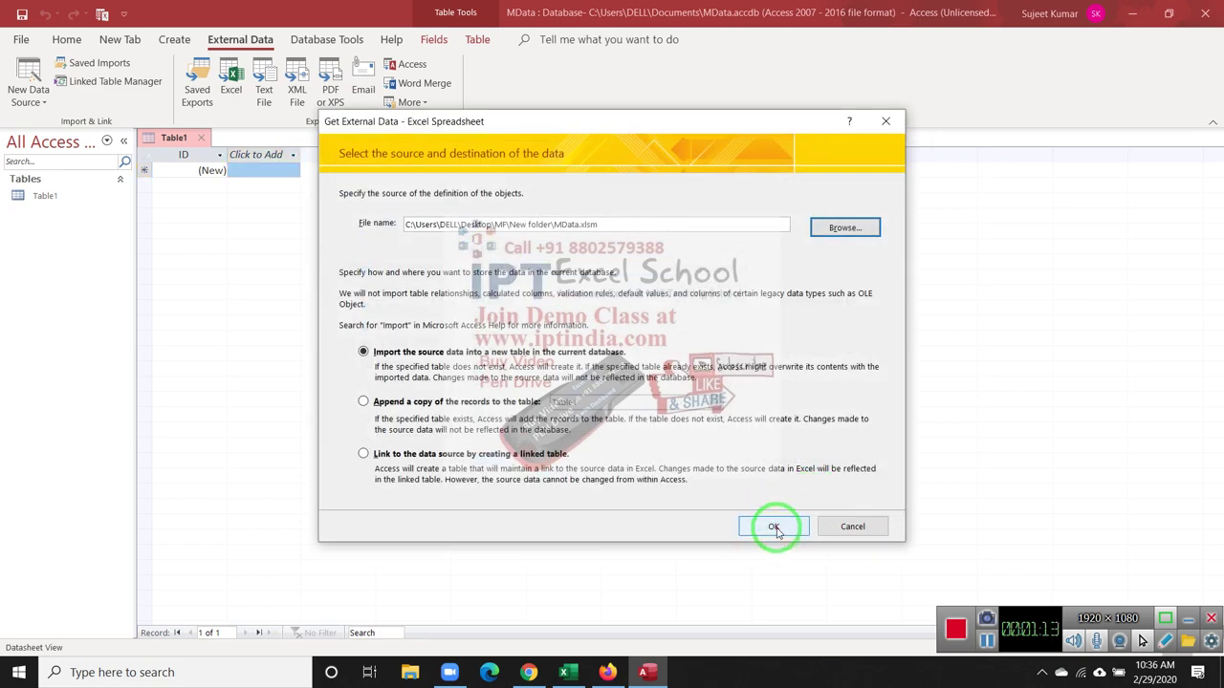
# Import the Data worksheet with first-row headings and an added primary key into table Data, unsaved.
pyautogui.click(774, 527)
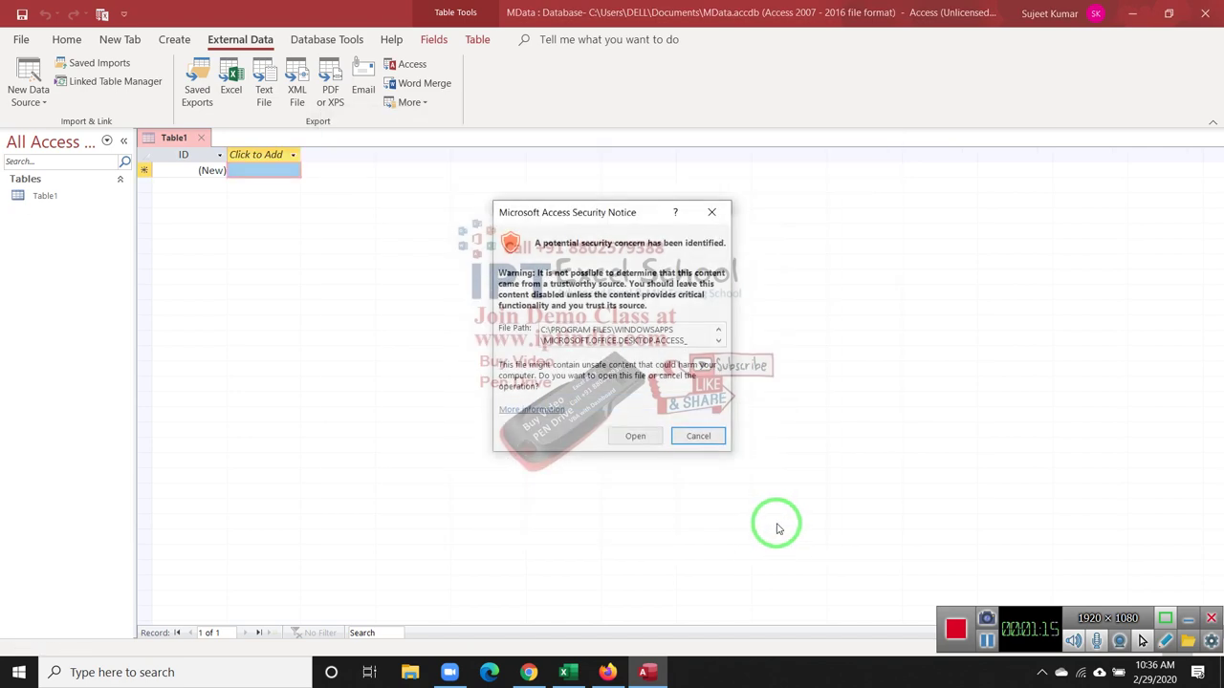
pyautogui.click(635, 435)
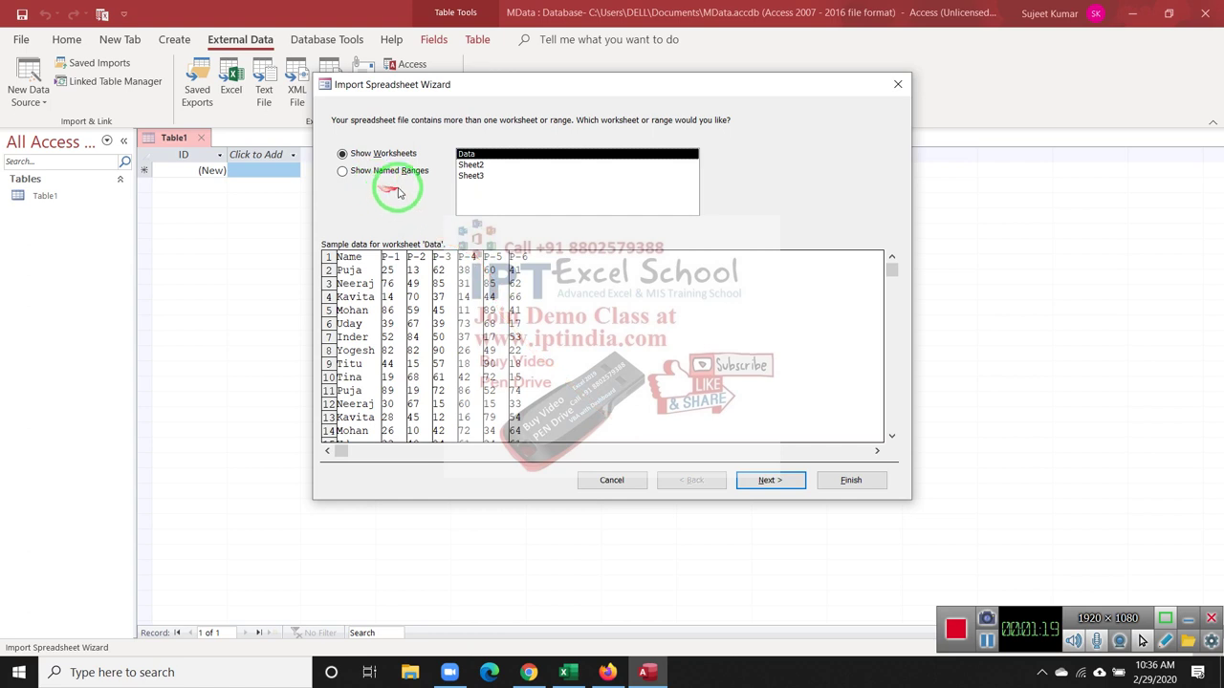
pyautogui.click(773, 481)
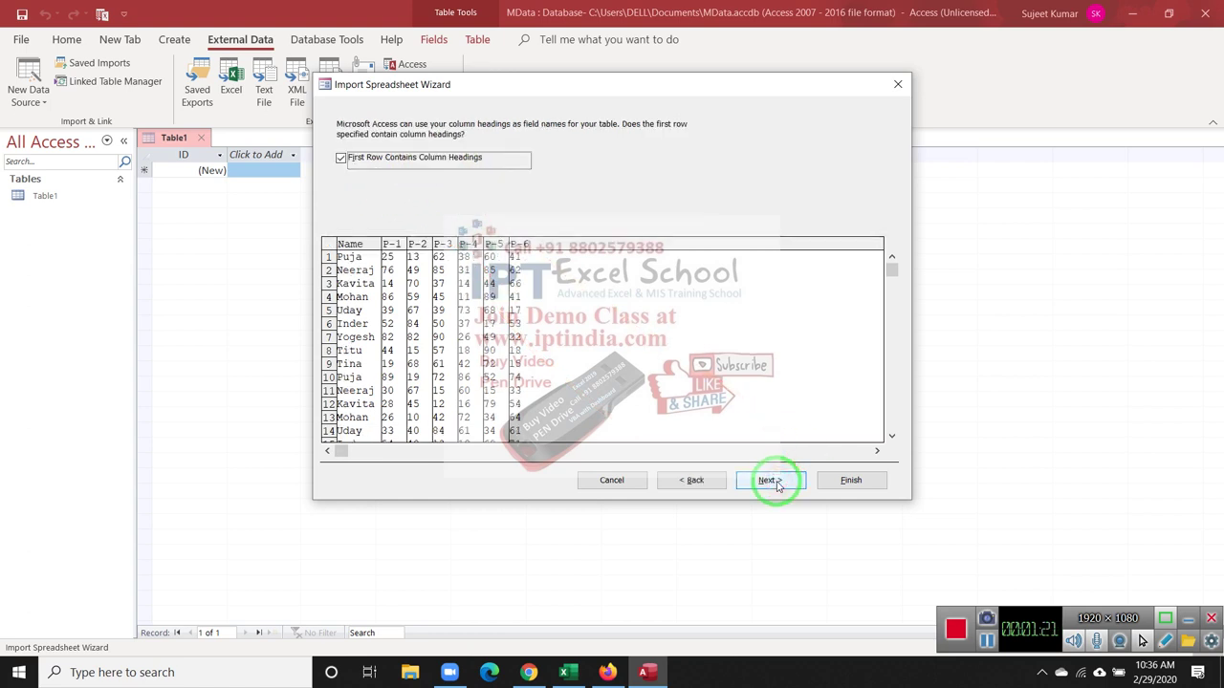
pyautogui.click(774, 480)
pyautogui.click(775, 481)
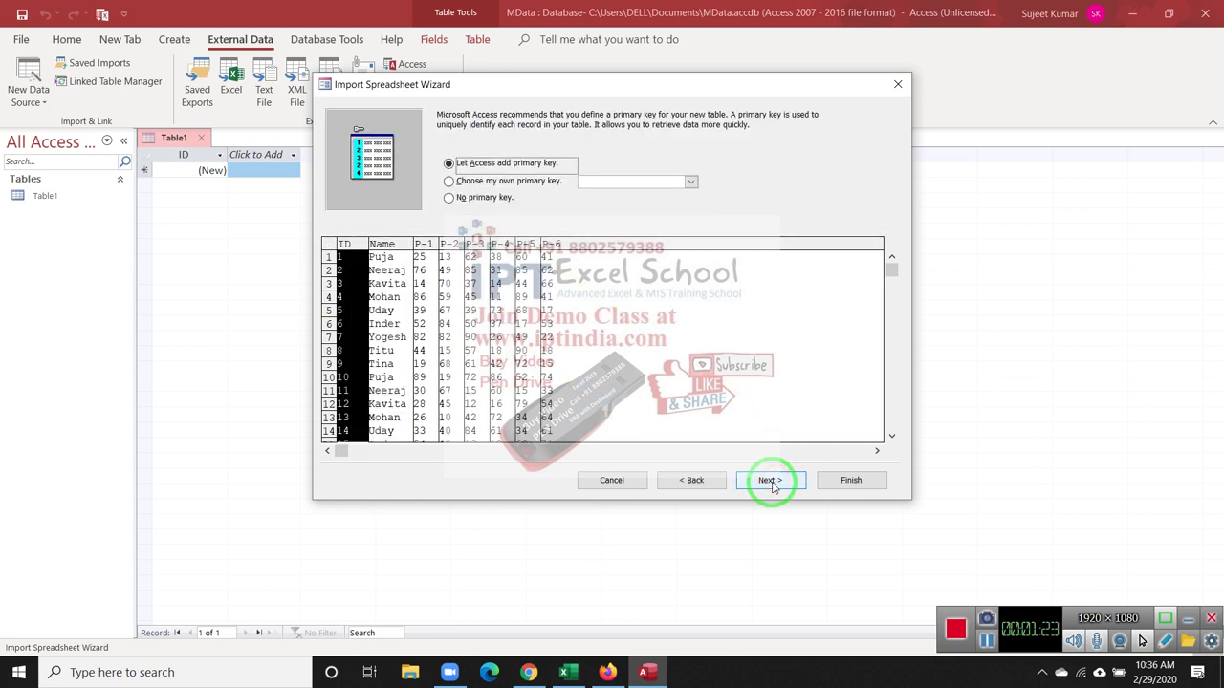
pyautogui.click(771, 481)
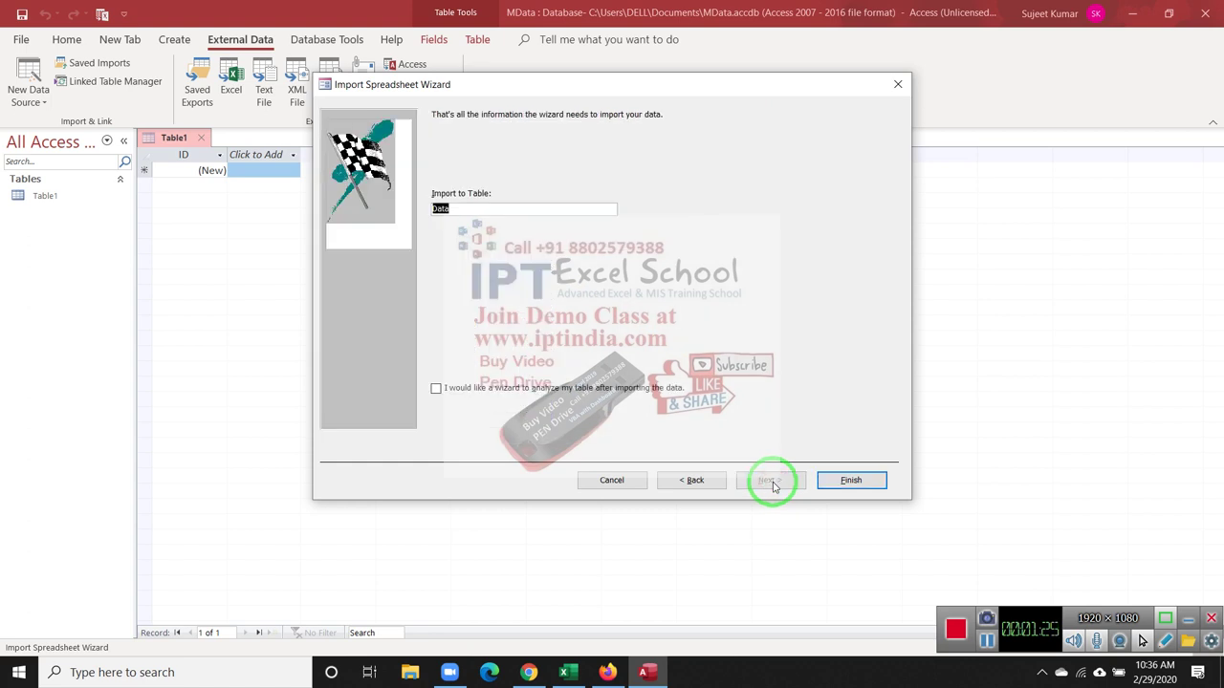
pyautogui.click(847, 481)
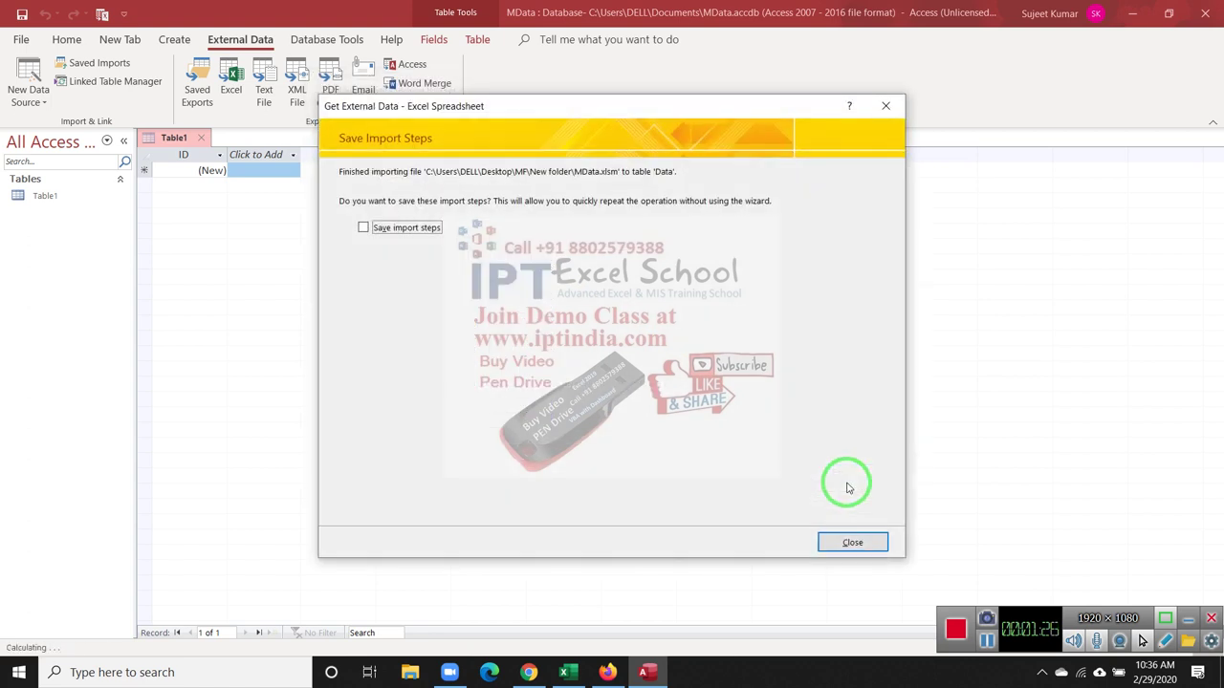
pyautogui.click(841, 542)
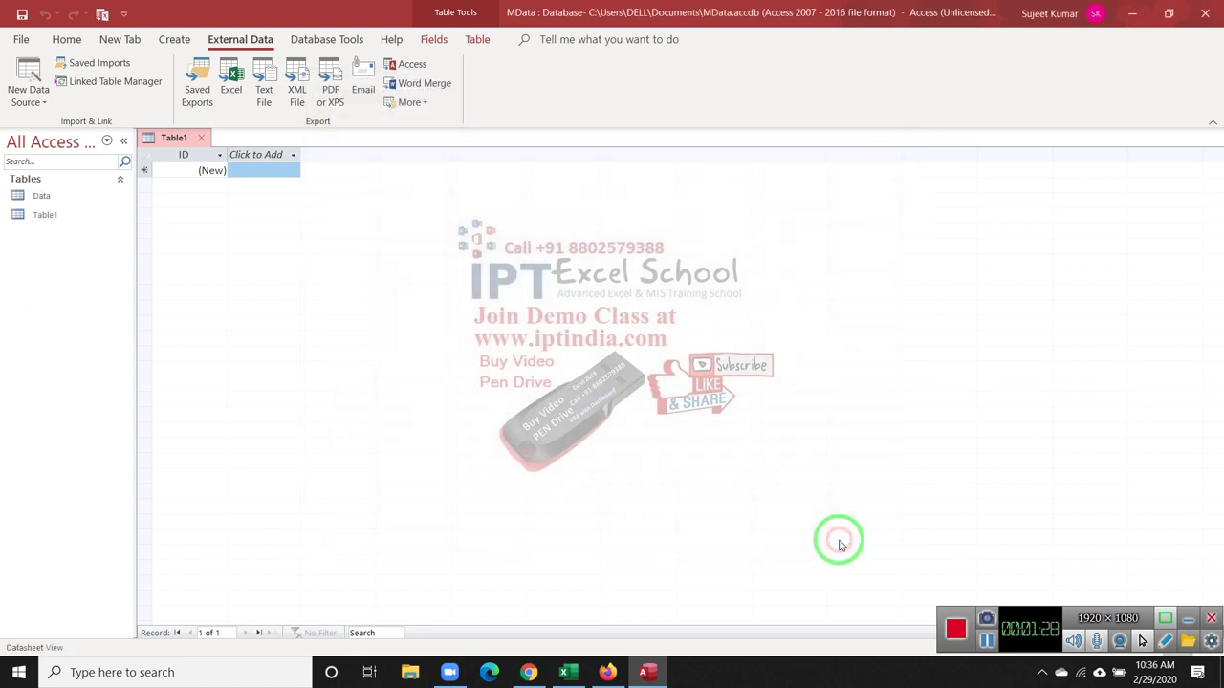
# Review the 103-record Data table, then close it and the empty Table1.
pyautogui.doubleClick(99, 199)
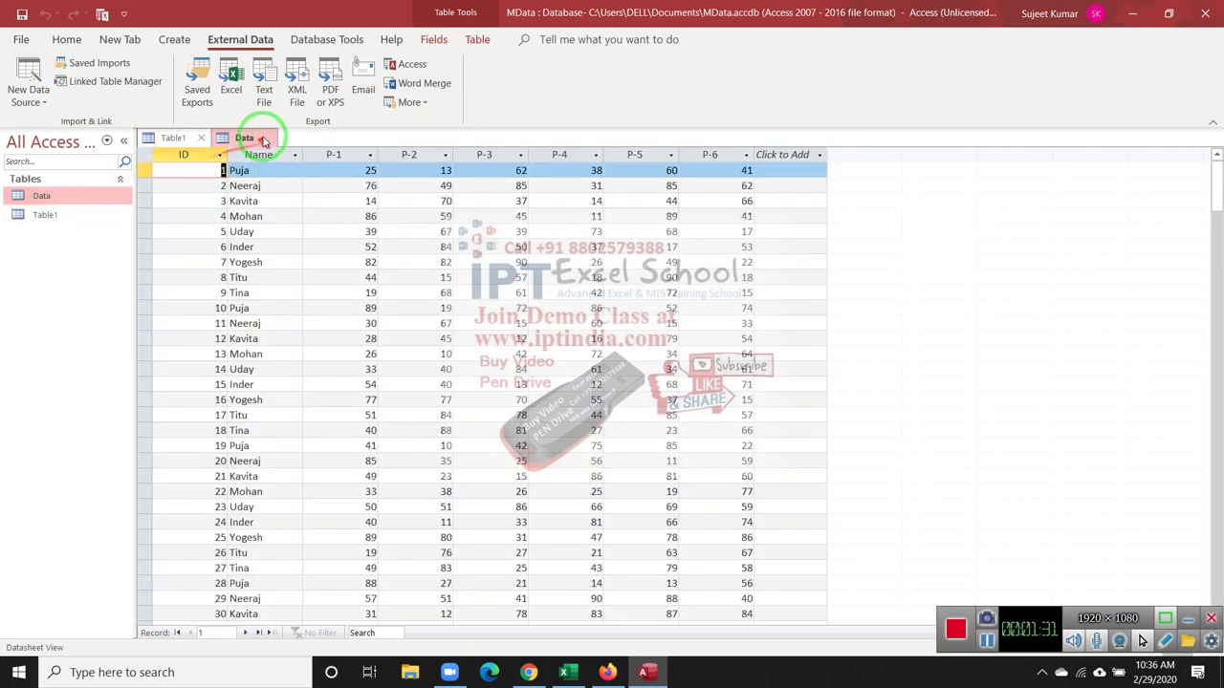
pyautogui.click(266, 140)
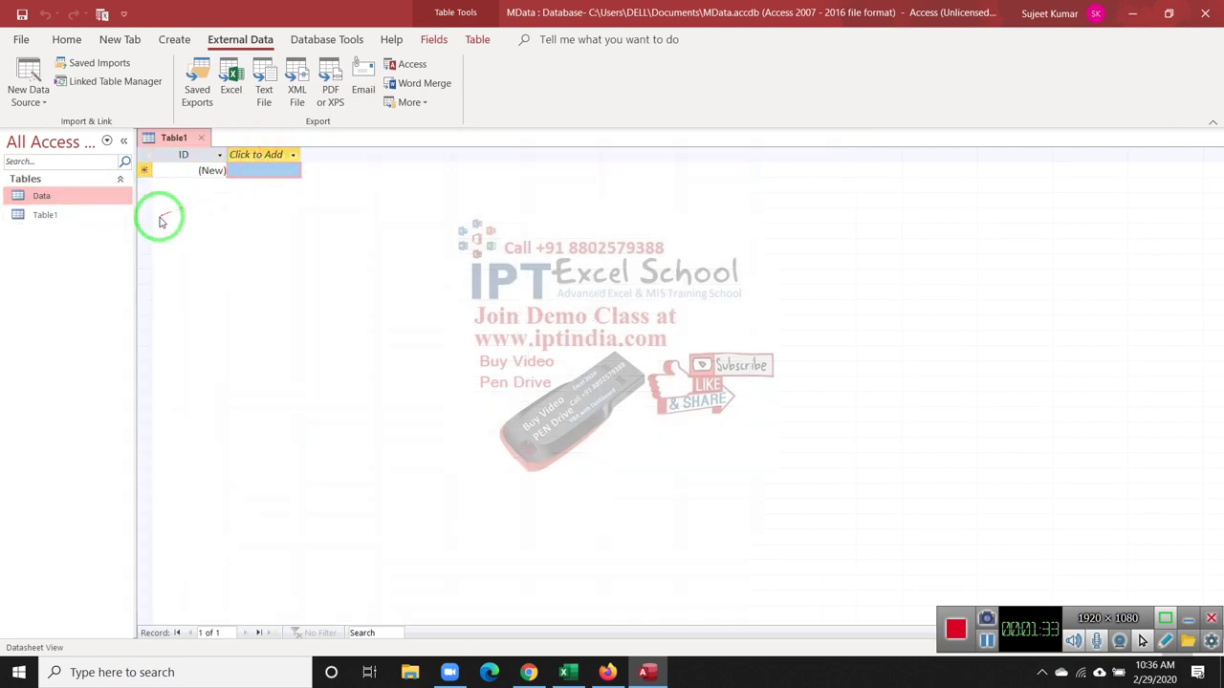
pyautogui.doubleClick(41, 195)
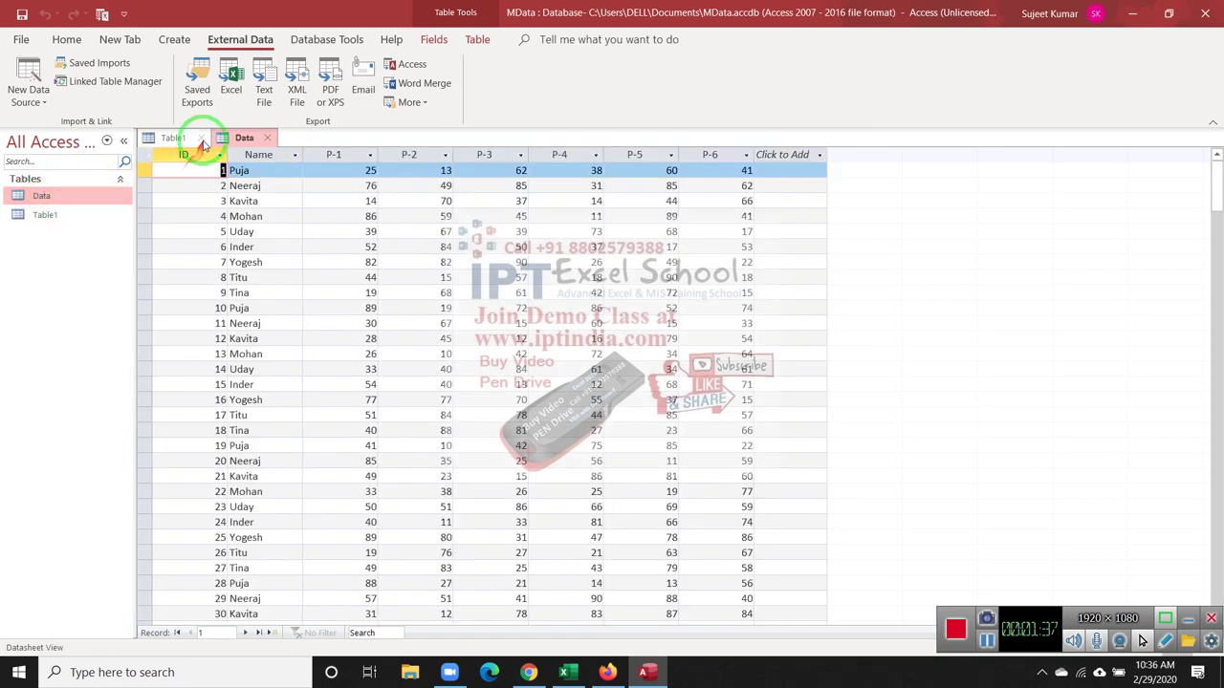
pyautogui.click(200, 137)
pyautogui.scroll(-9, 341, 363)
pyautogui.scroll(-12, 344, 383)
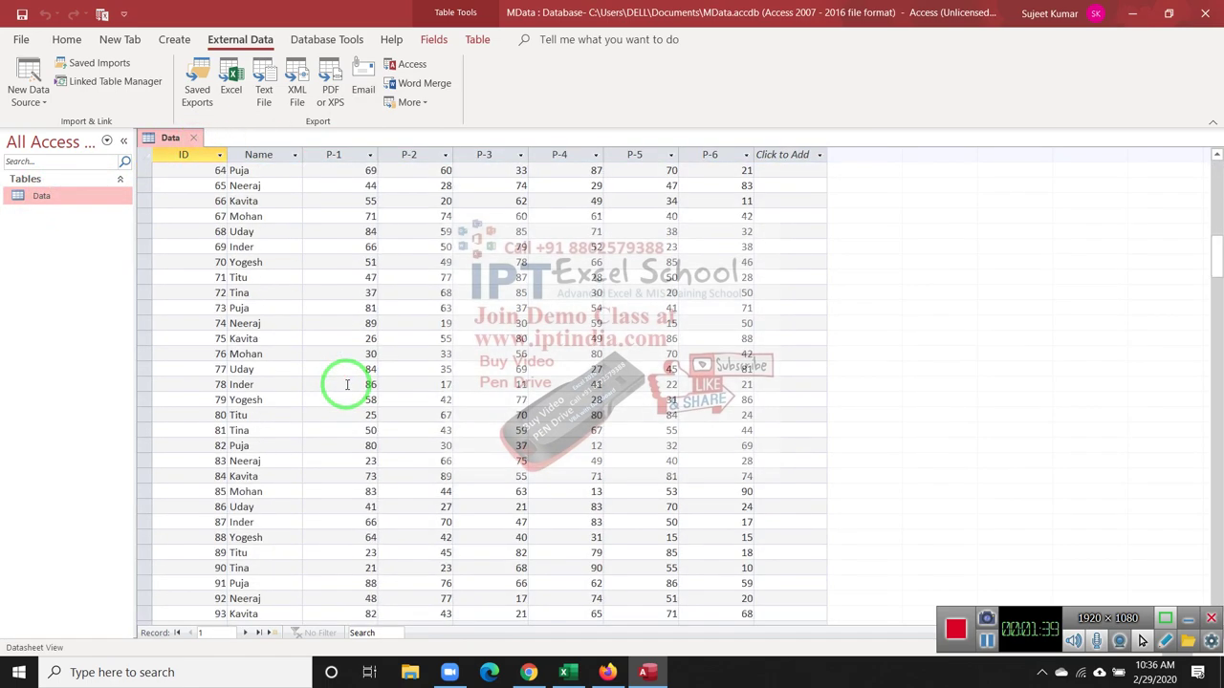
pyautogui.scroll(-13, 347, 387)
pyautogui.scroll(5, 348, 394)
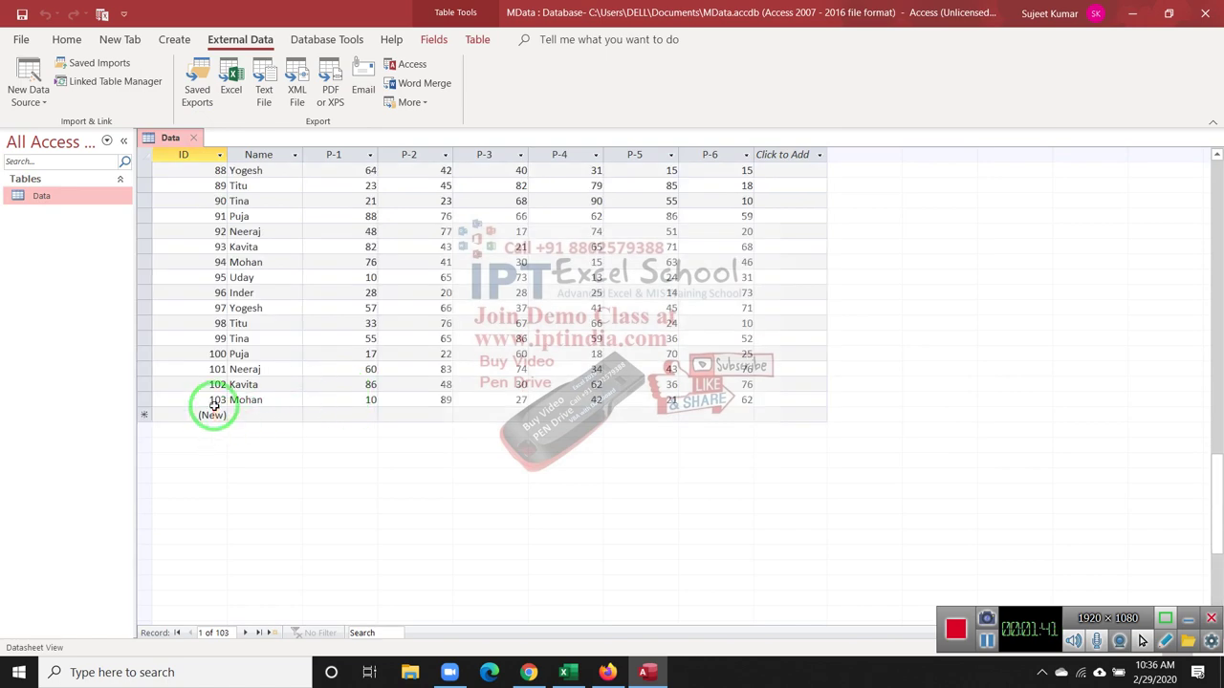
pyautogui.scroll(5, 220, 466)
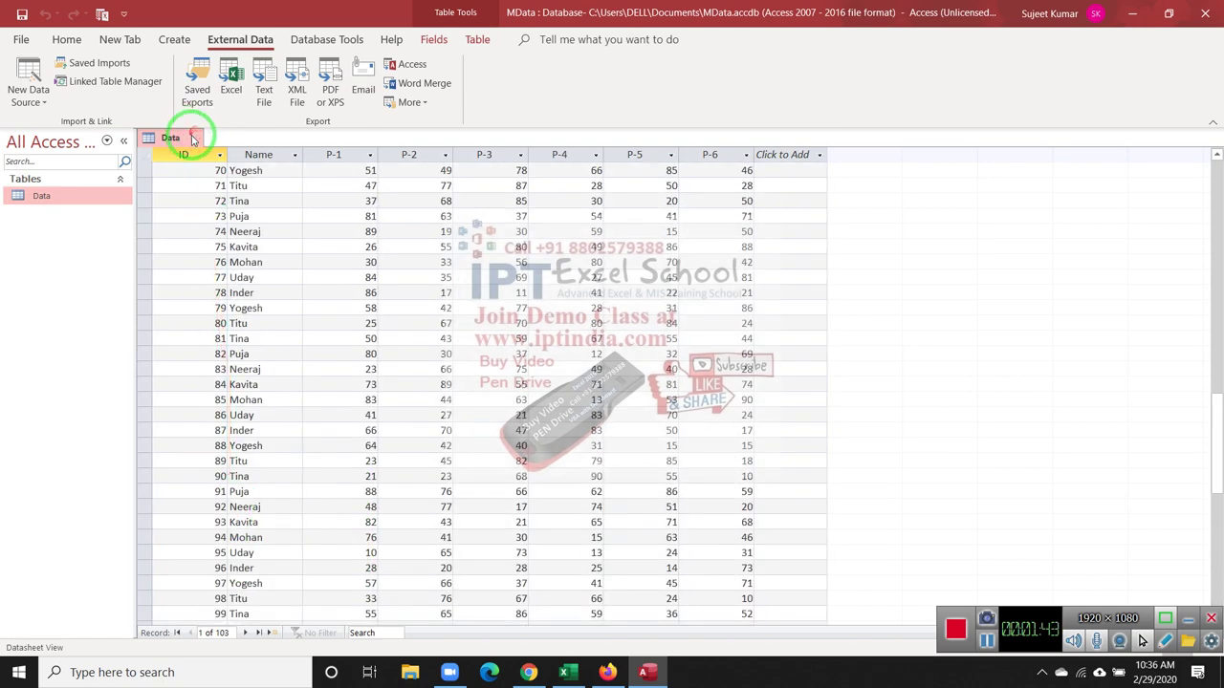
pyautogui.click(192, 137)
# Start an Excel import set to append records to the existing Data table.
pyautogui.click(29, 96)
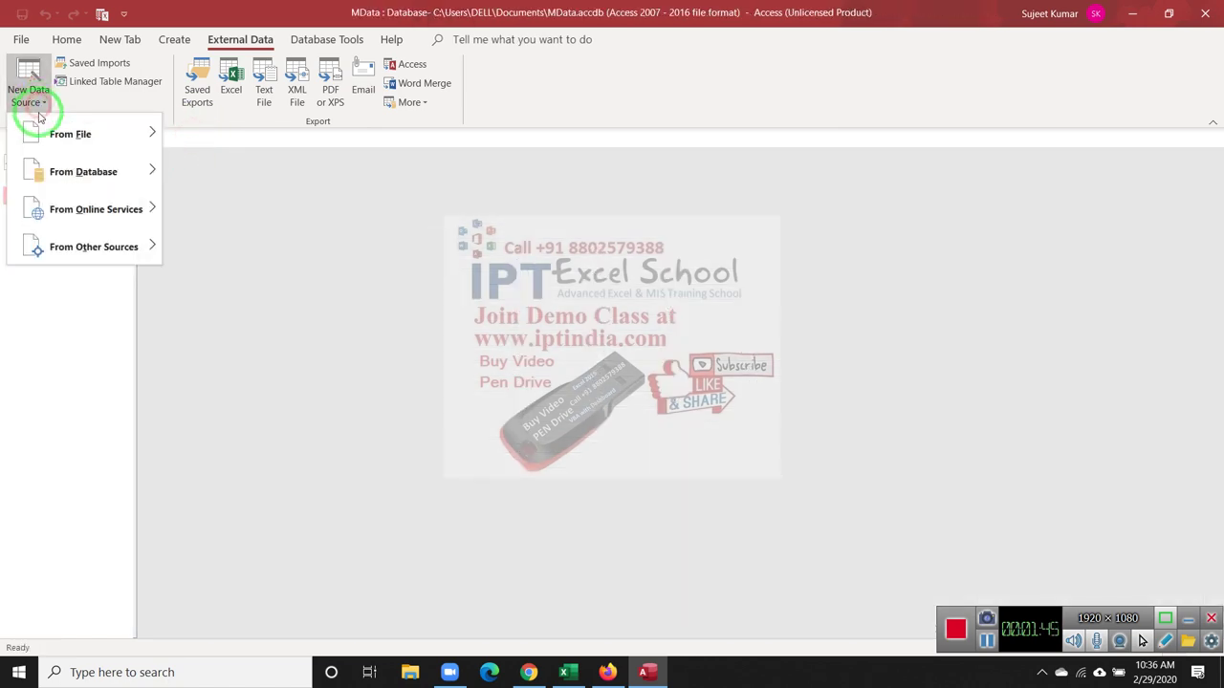
pyautogui.moveTo(50, 143)
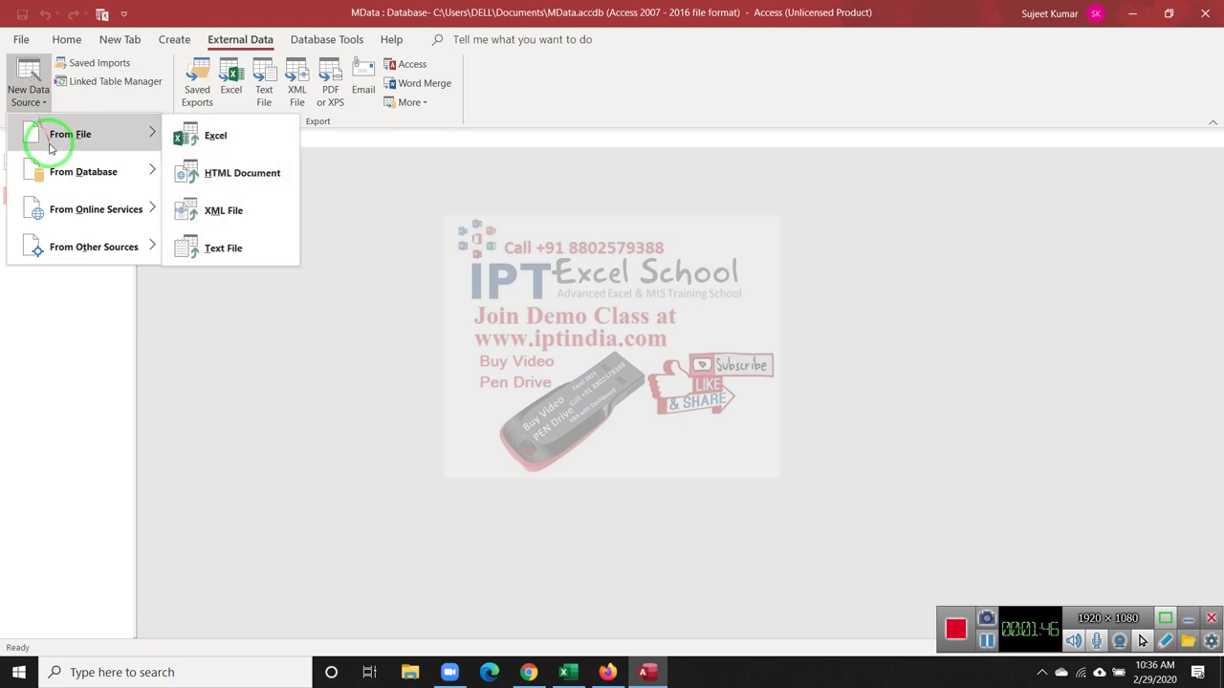
pyautogui.click(176, 142)
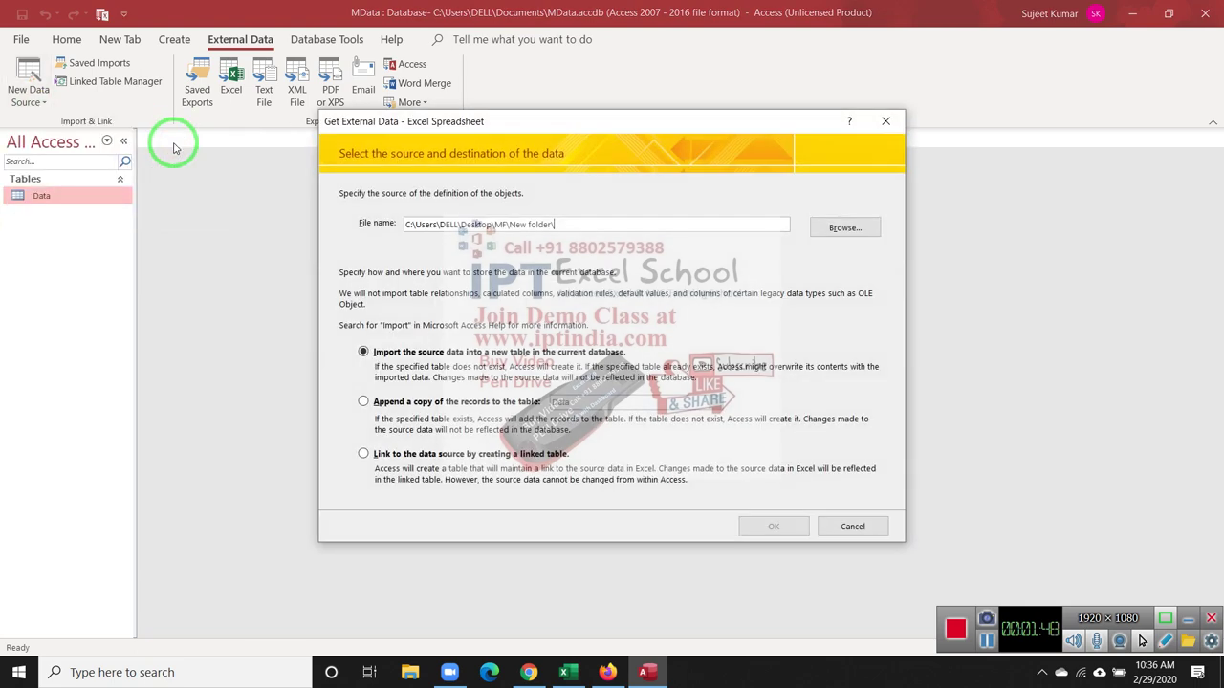
pyautogui.click(400, 403)
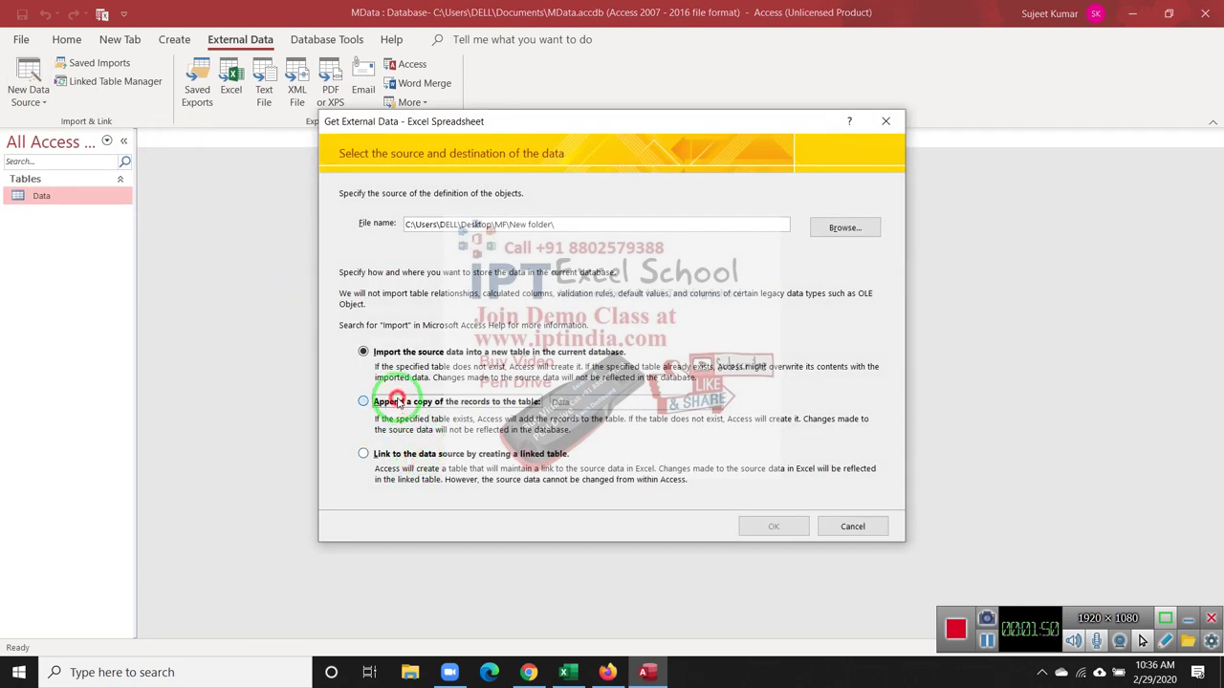
pyautogui.click(603, 405)
pyautogui.click(603, 417)
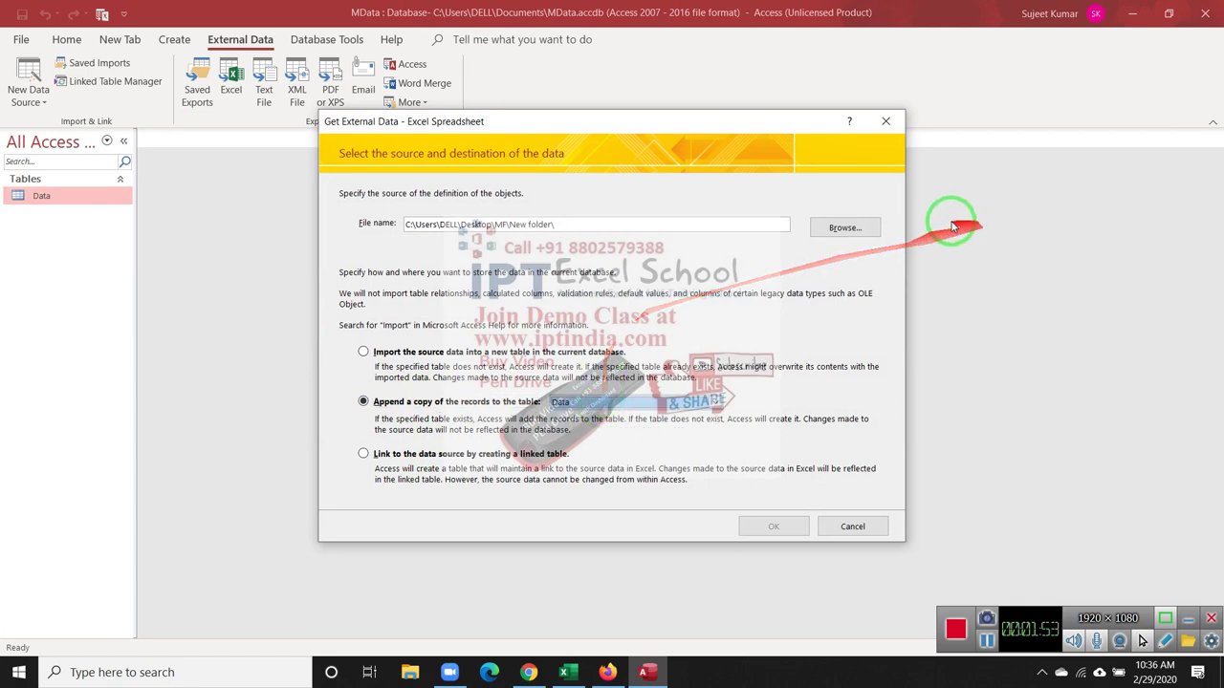
# Select MData.xlsm as the source workbook and confirm to open the import wizard.
pyautogui.click(830, 231)
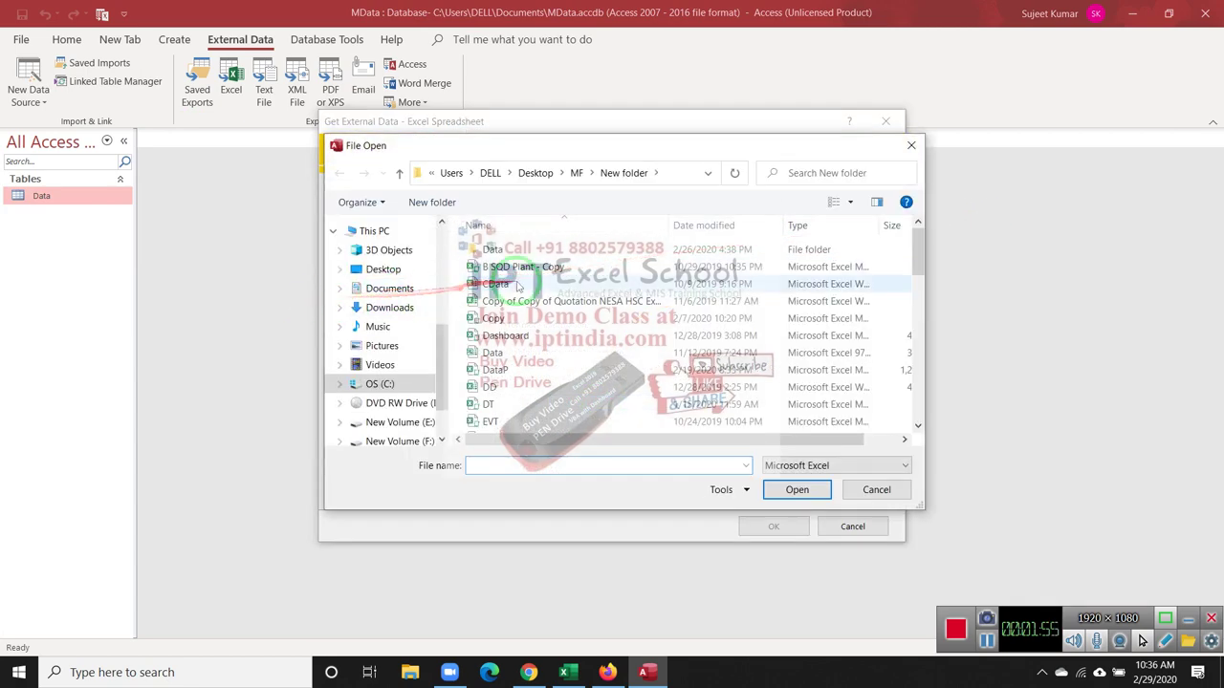
pyautogui.click(493, 301)
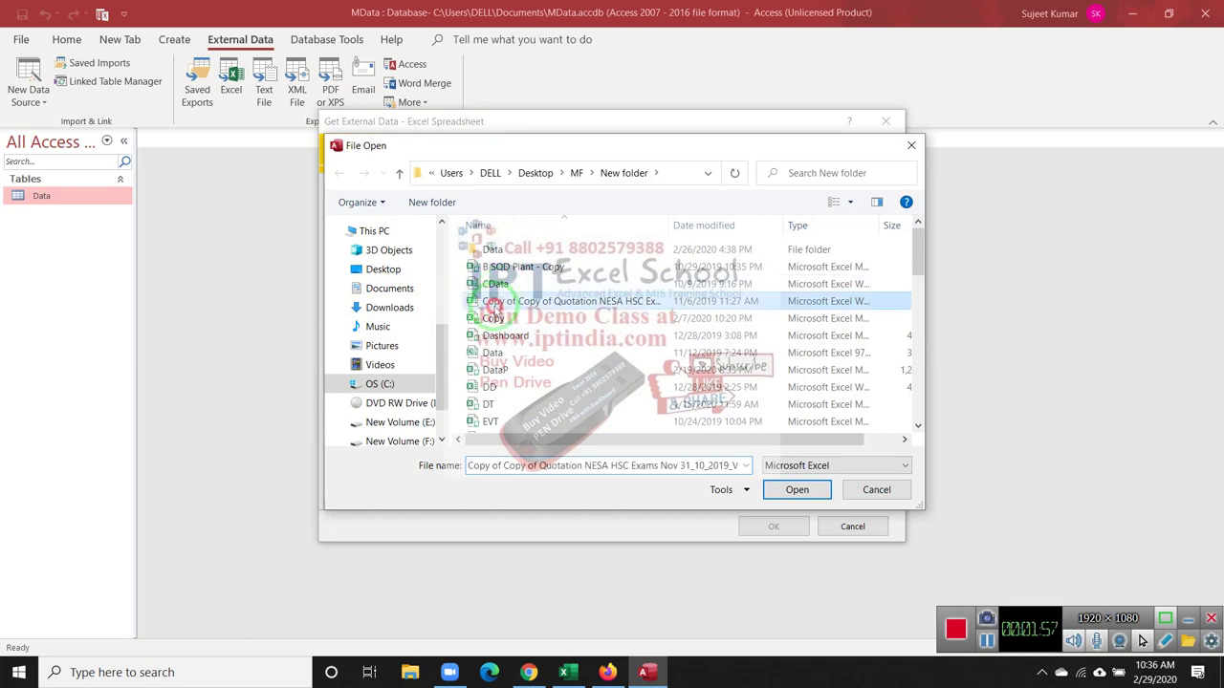
pyautogui.scroll(-3, 495, 332)
pyautogui.click(495, 332)
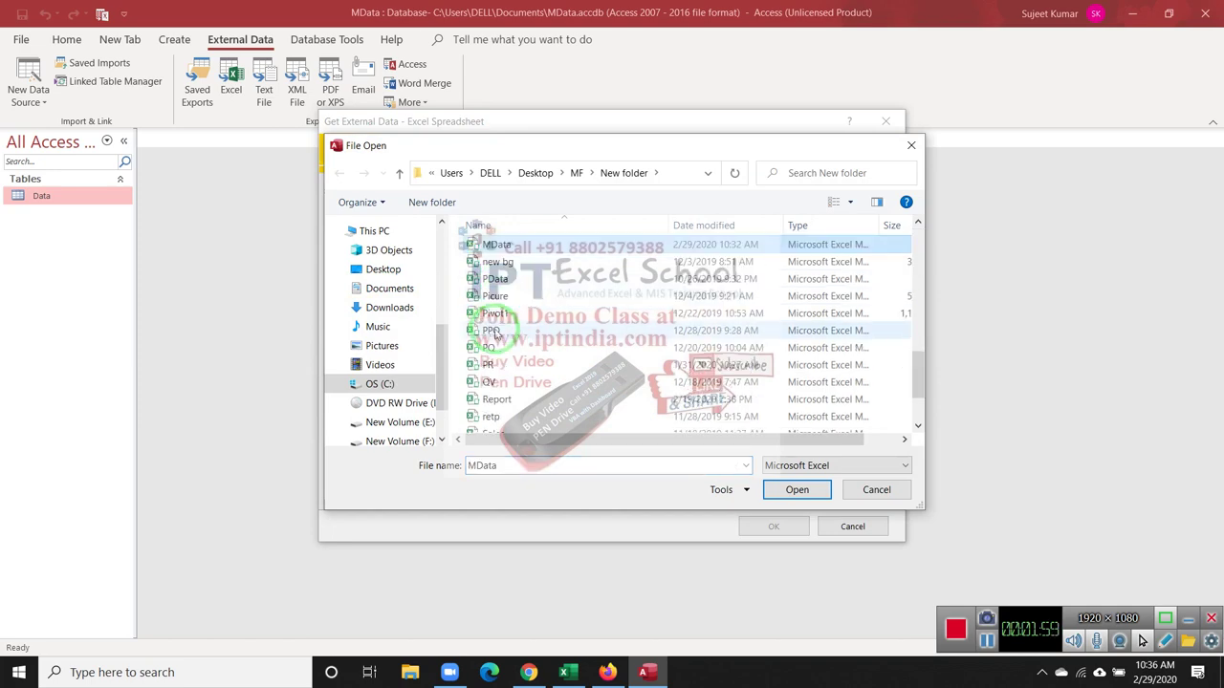
pyautogui.click(797, 490)
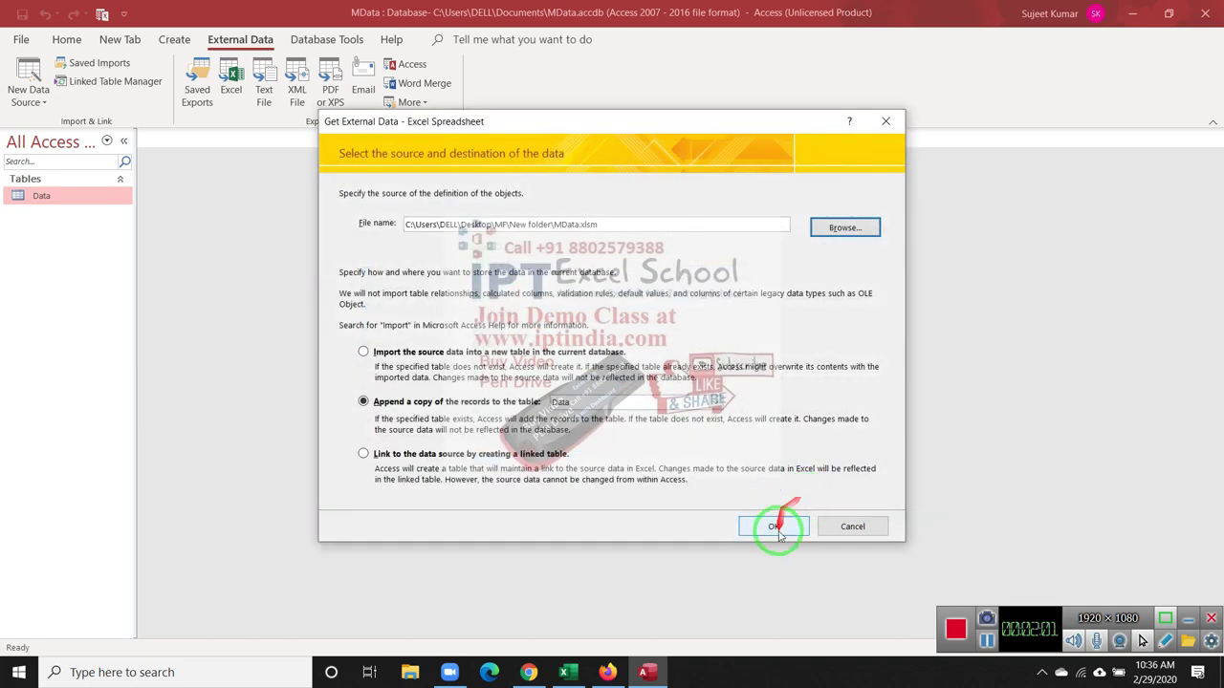
pyautogui.click(782, 529)
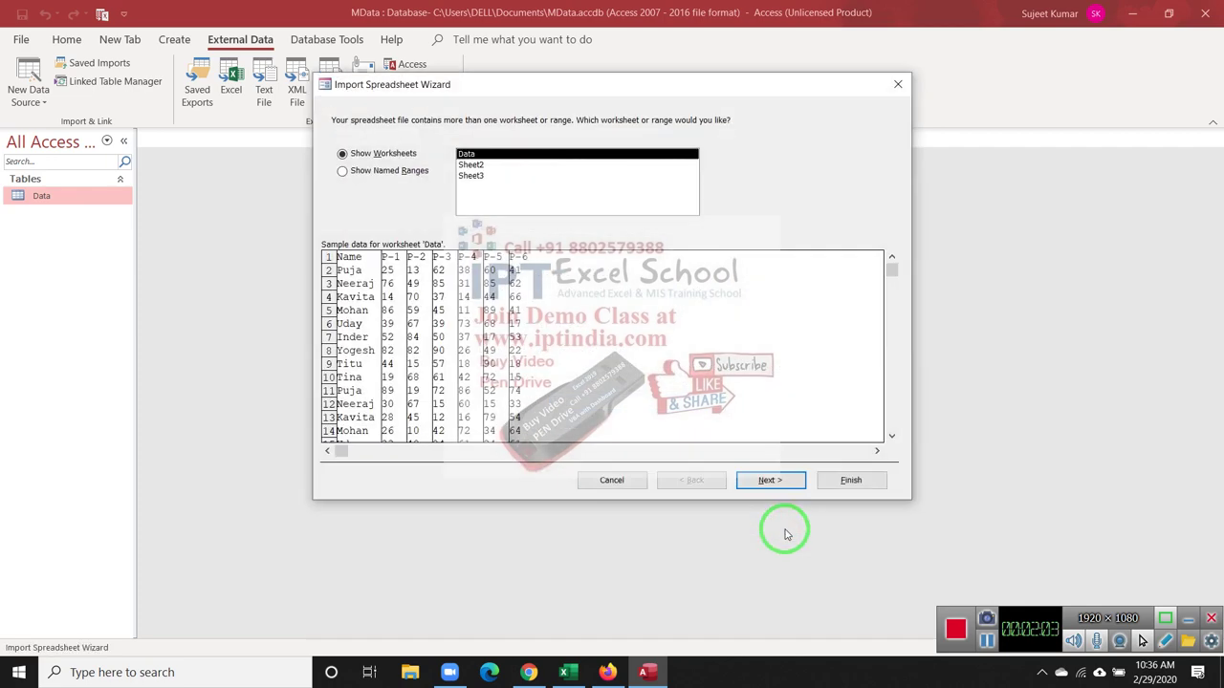
# Accept the Data worksheet and its column headings, then finish appending to the Data table.
pyautogui.click(768, 481)
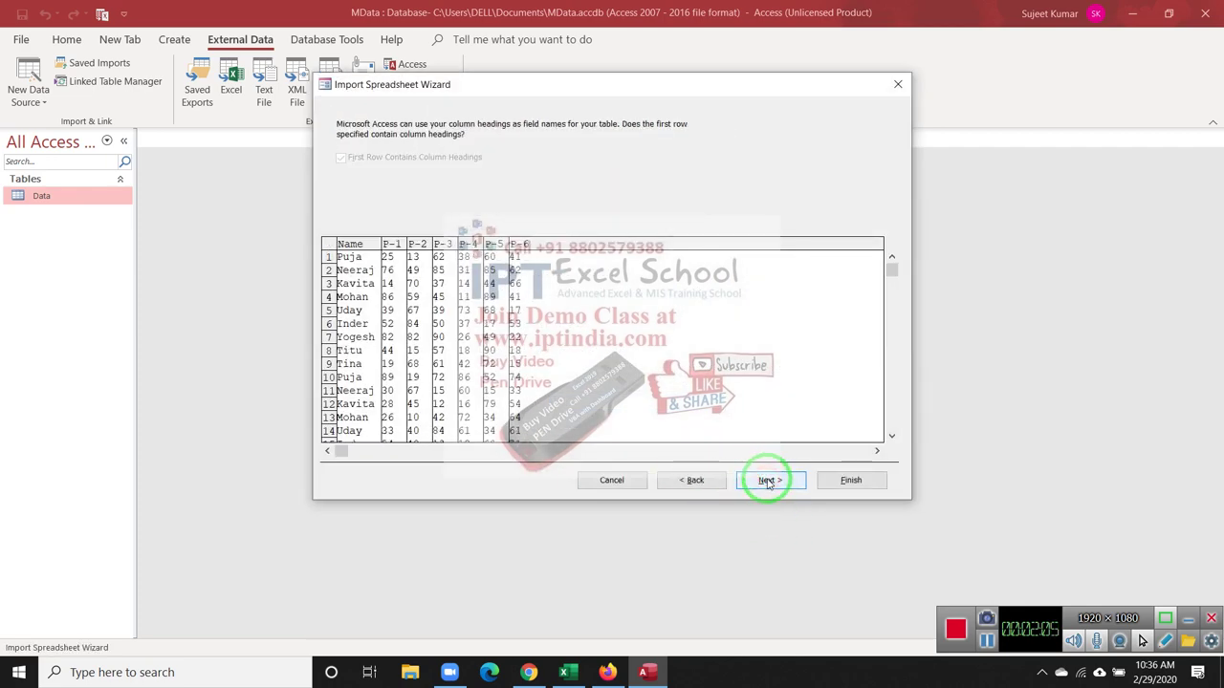
pyautogui.click(768, 481)
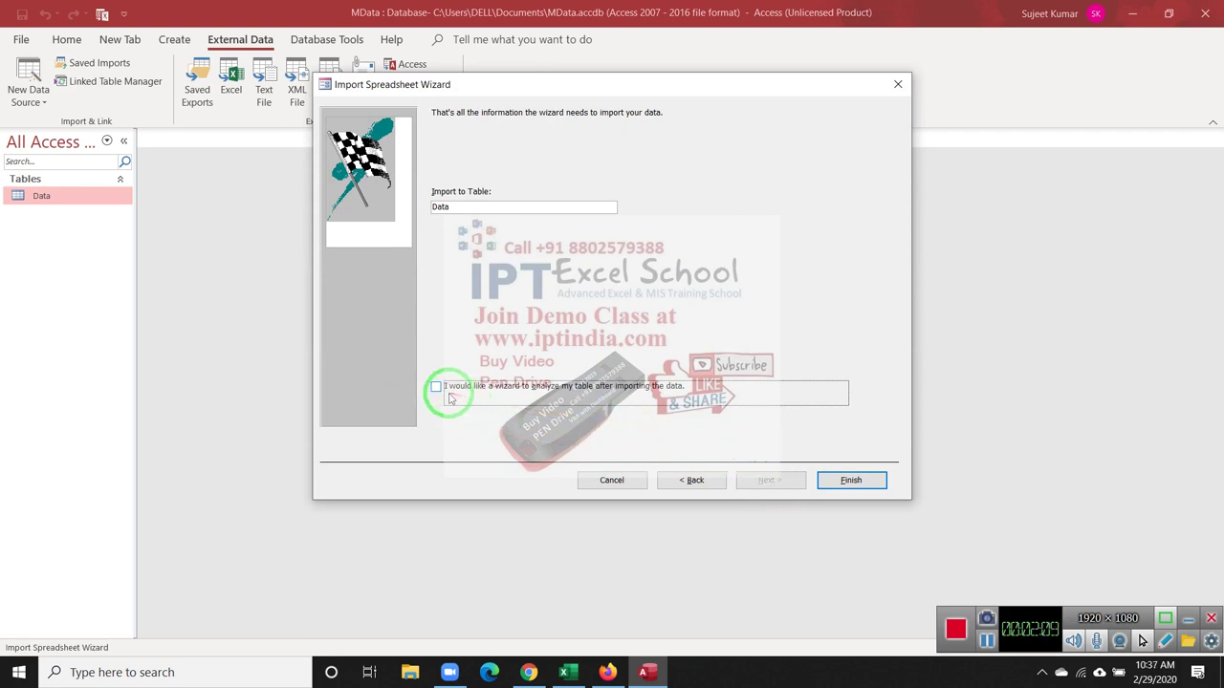
pyautogui.click(828, 481)
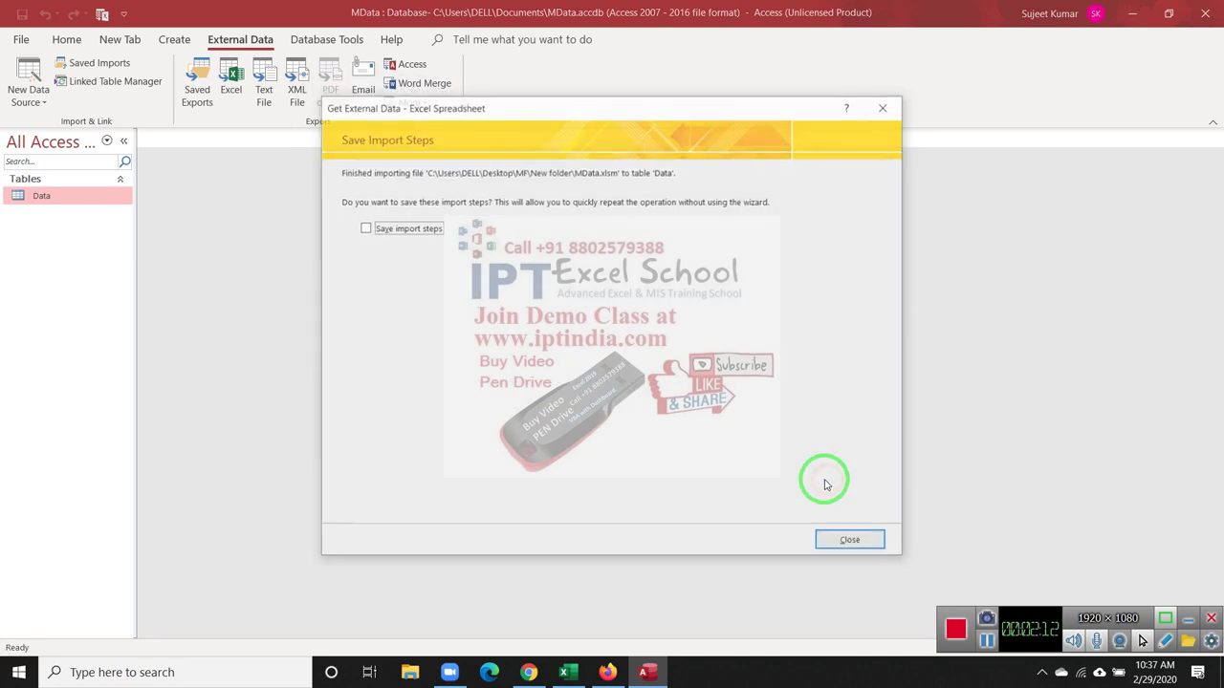
# Save the import steps under the name Import-MData with description 'Daily Salese Apply'.
pyautogui.click(363, 229)
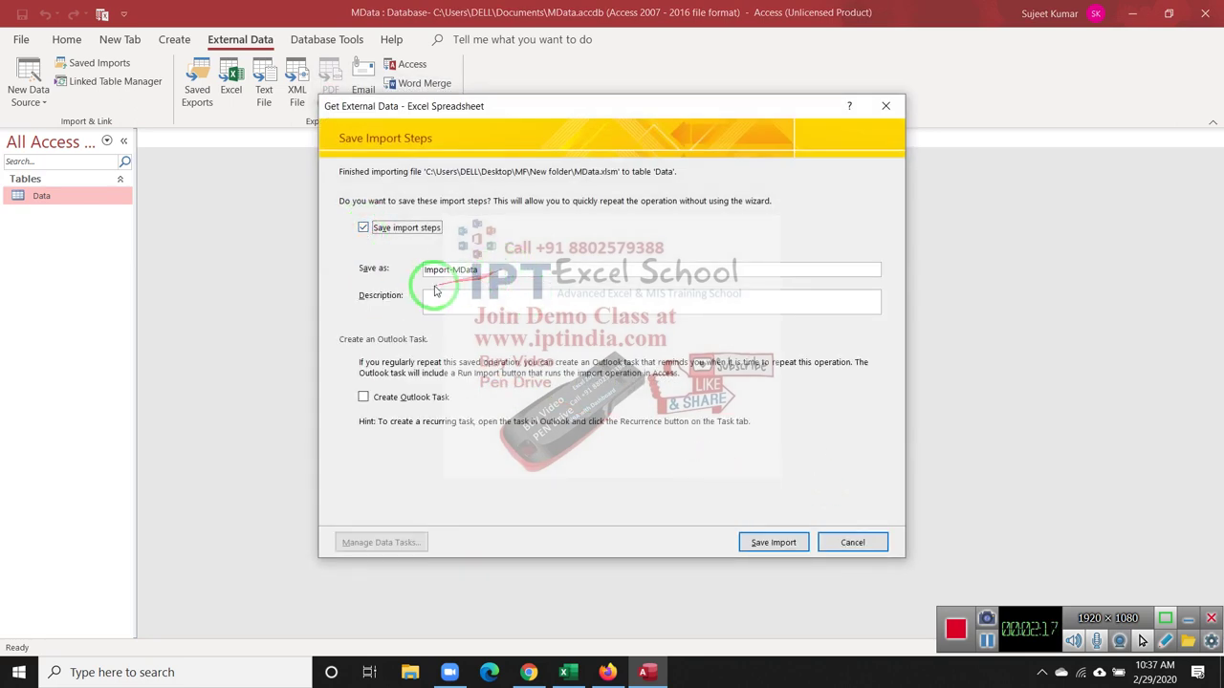
pyautogui.moveTo(485, 274); pyautogui.dragTo(400, 273)
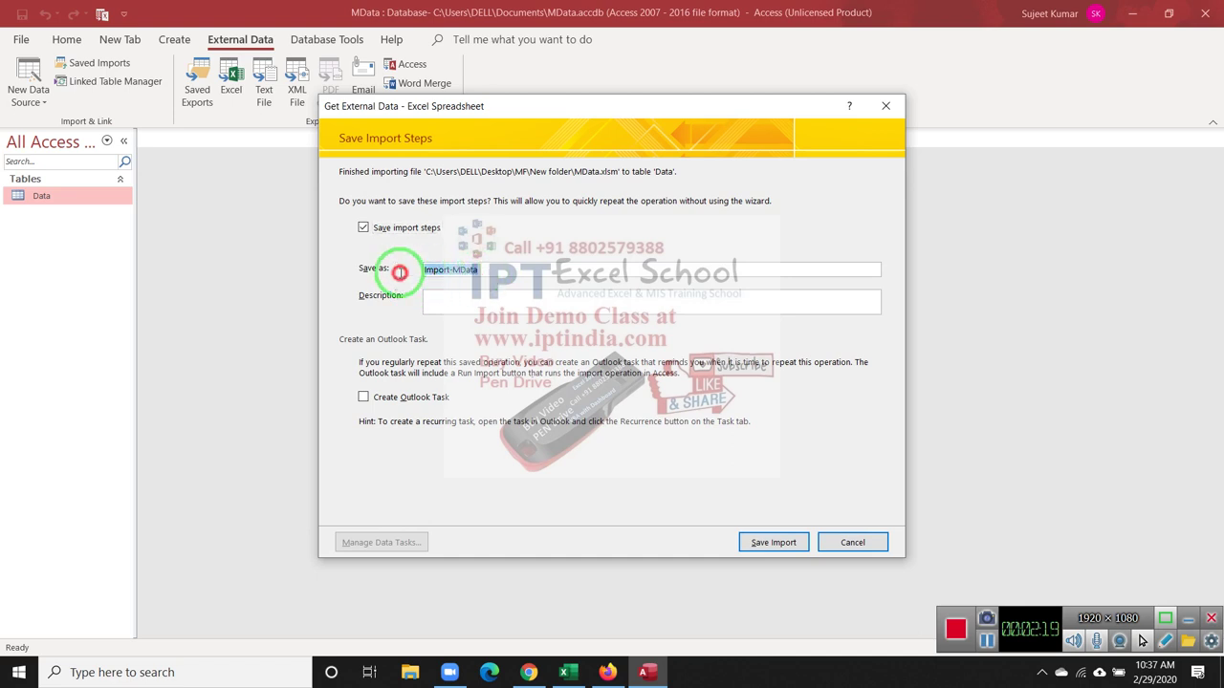
pyautogui.click(496, 273)
pyautogui.write('Daily Salese Apply')
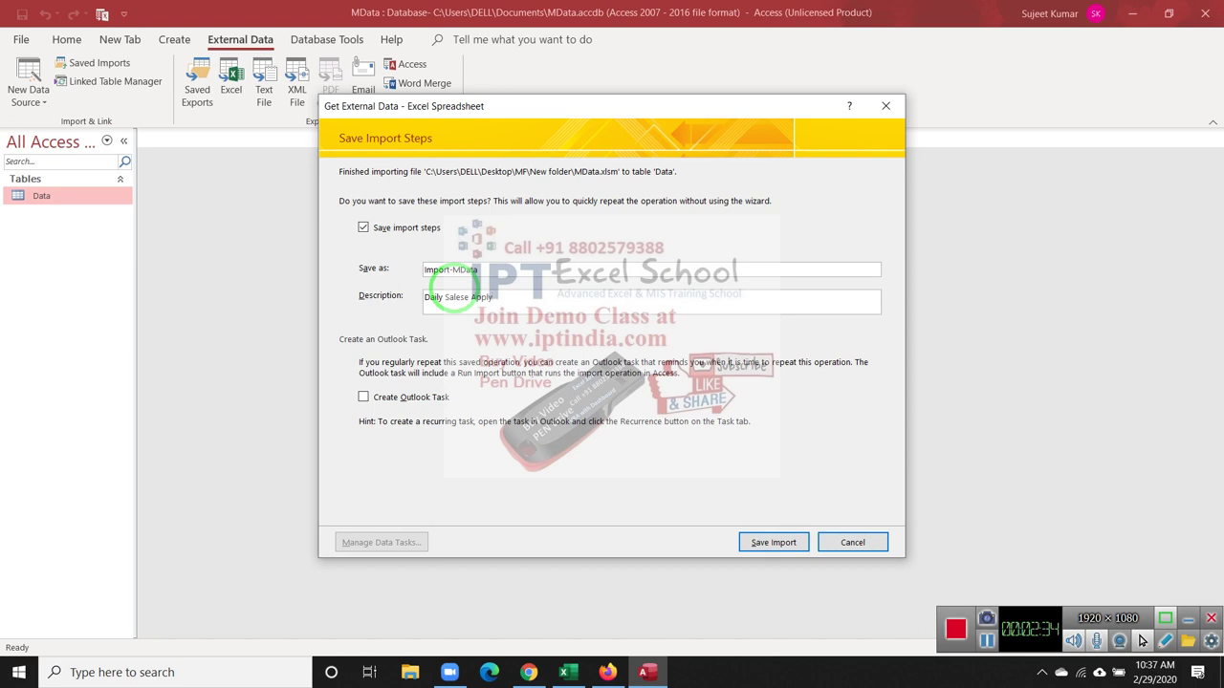
pyautogui.click(773, 548)
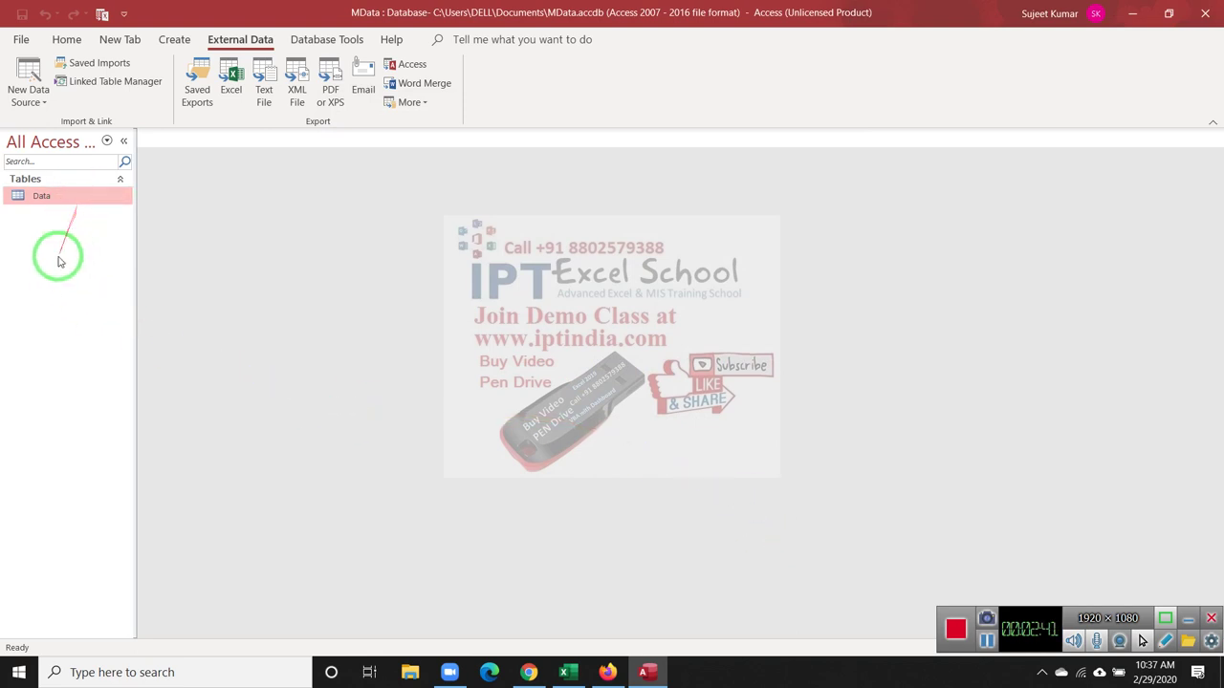
# Run Import-MData from Saved Imports, acknowledge the success message, and open the Data table.
pyautogui.moveTo(84, 198); pyautogui.dragTo(146, 387)
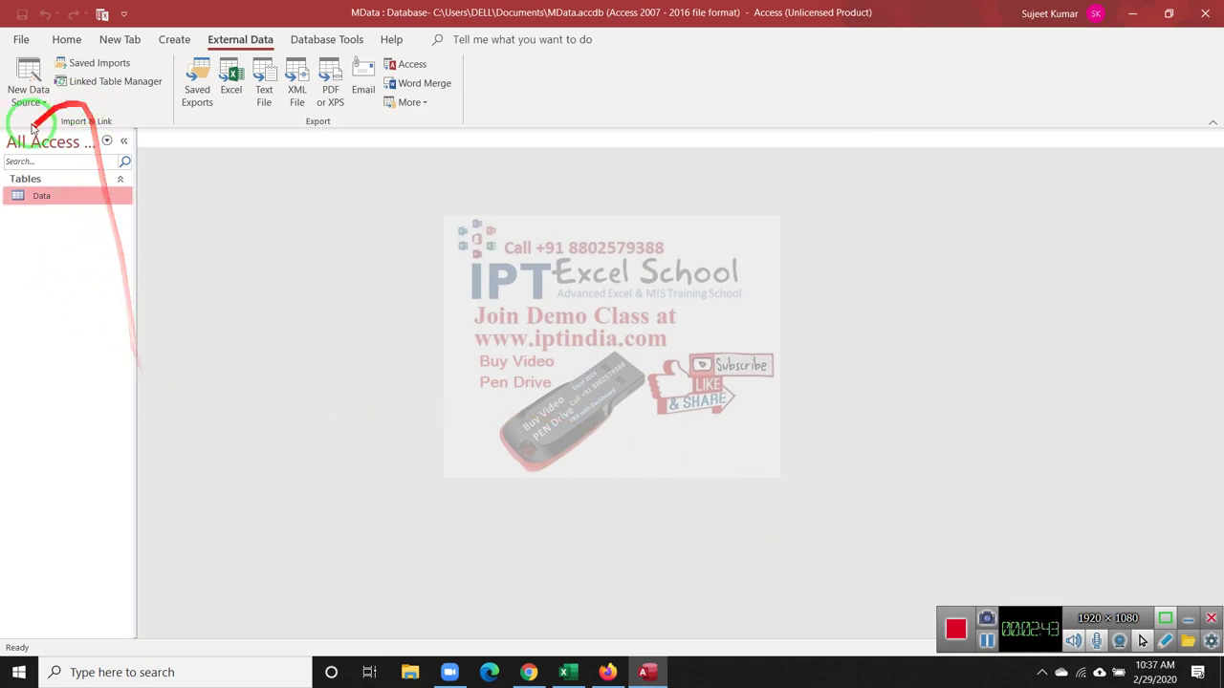
pyautogui.click(91, 62)
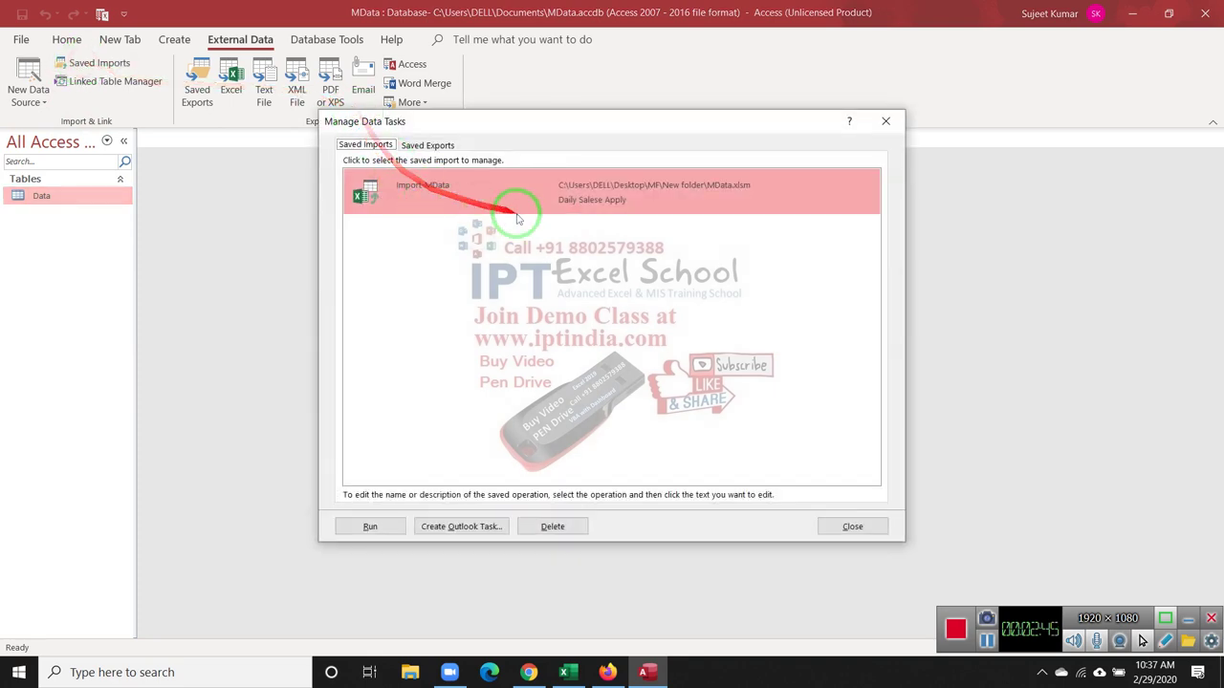
pyautogui.click(370, 527)
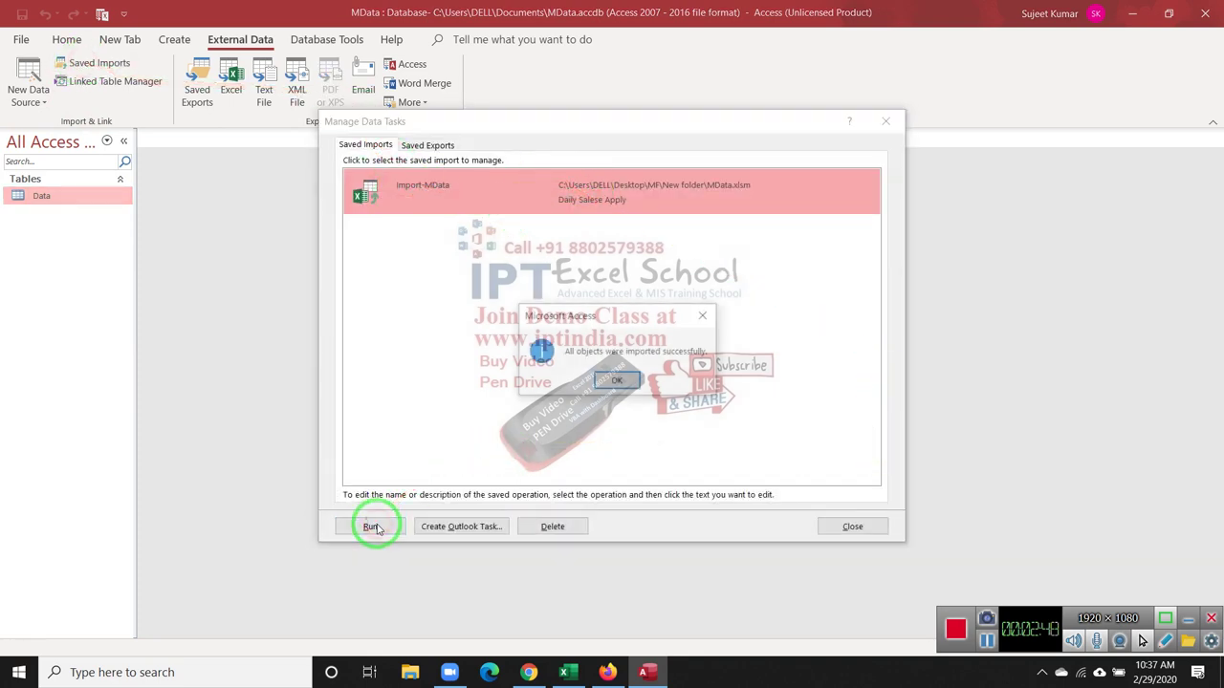
pyautogui.click(614, 381)
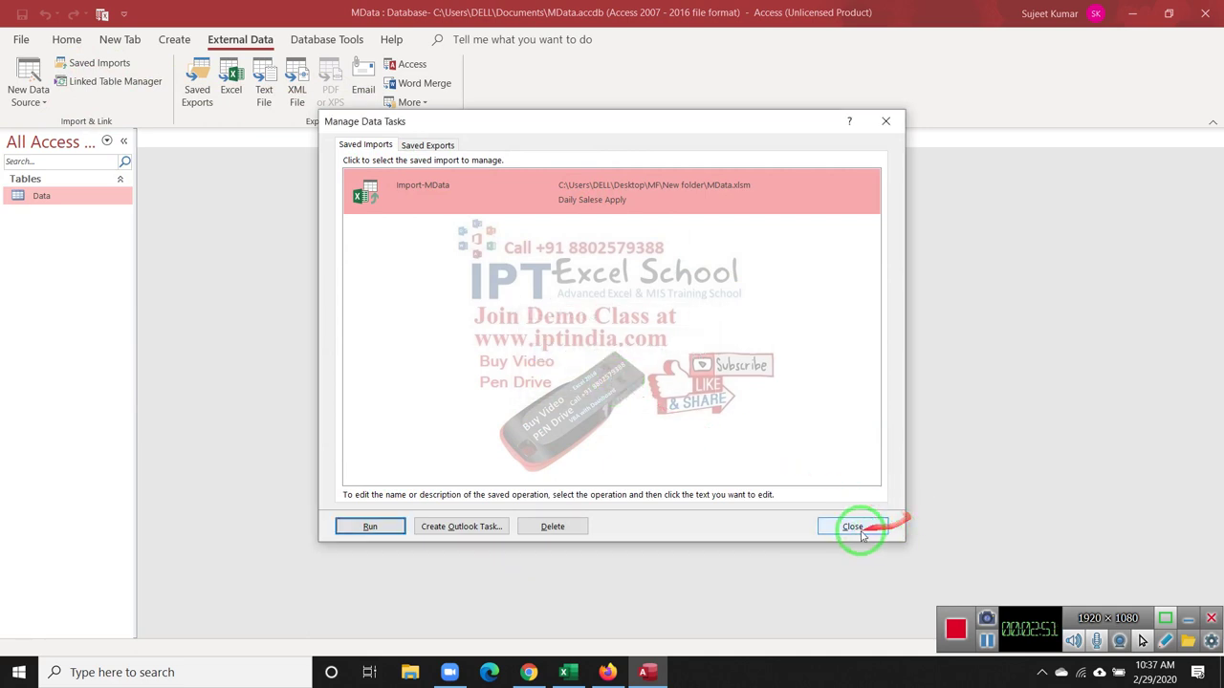
pyautogui.click(852, 526)
pyautogui.doubleClick(41, 196)
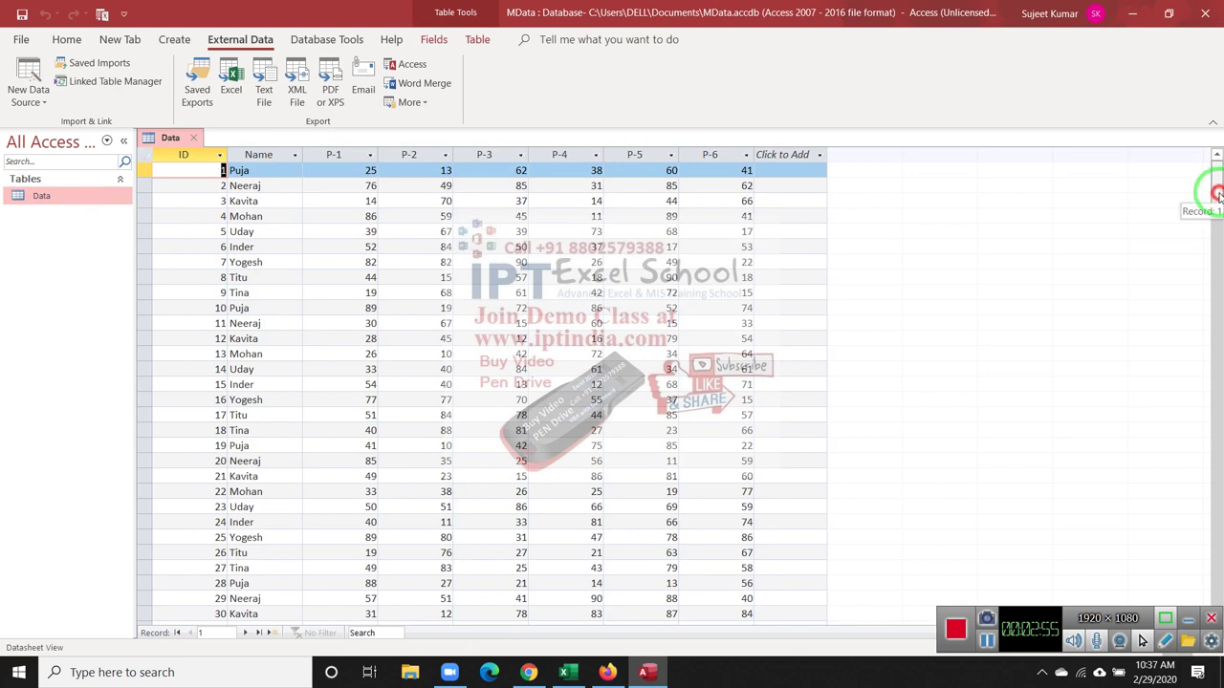
# Scroll the Data datasheet to its last rows to confirm the records end at ID 309.
pyautogui.moveTo(1216, 195); pyautogui.dragTo(1219, 413)
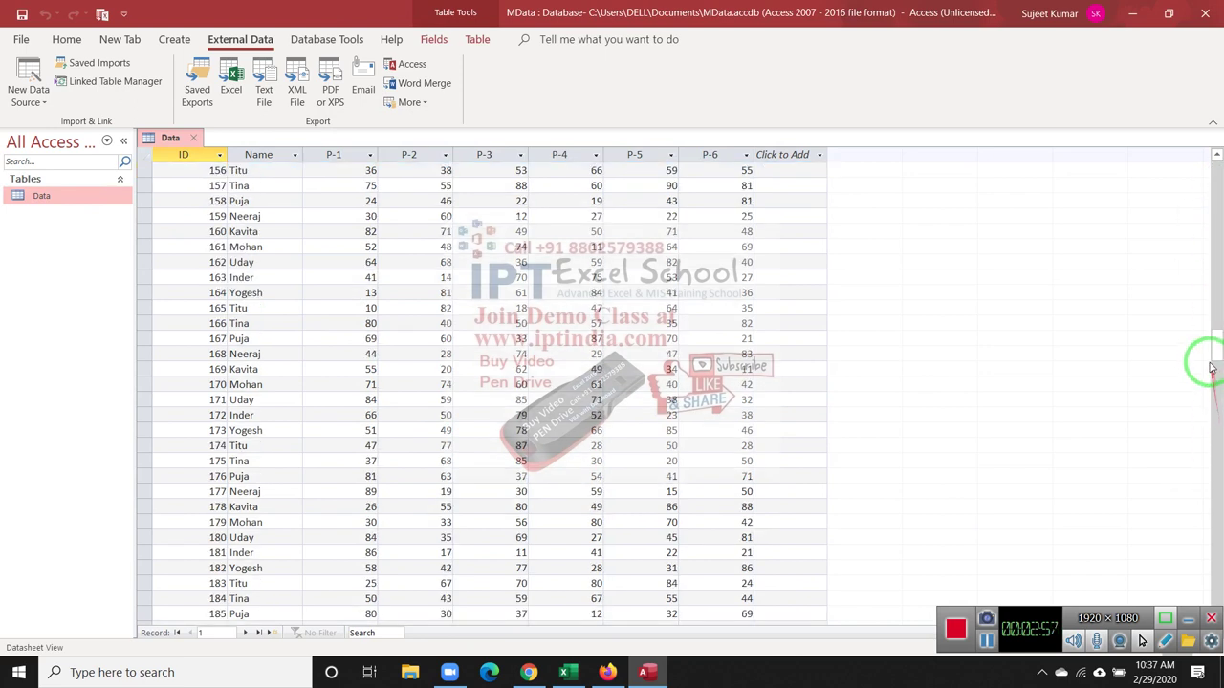
pyautogui.moveTo(1216, 358); pyautogui.dragTo(1216, 598)
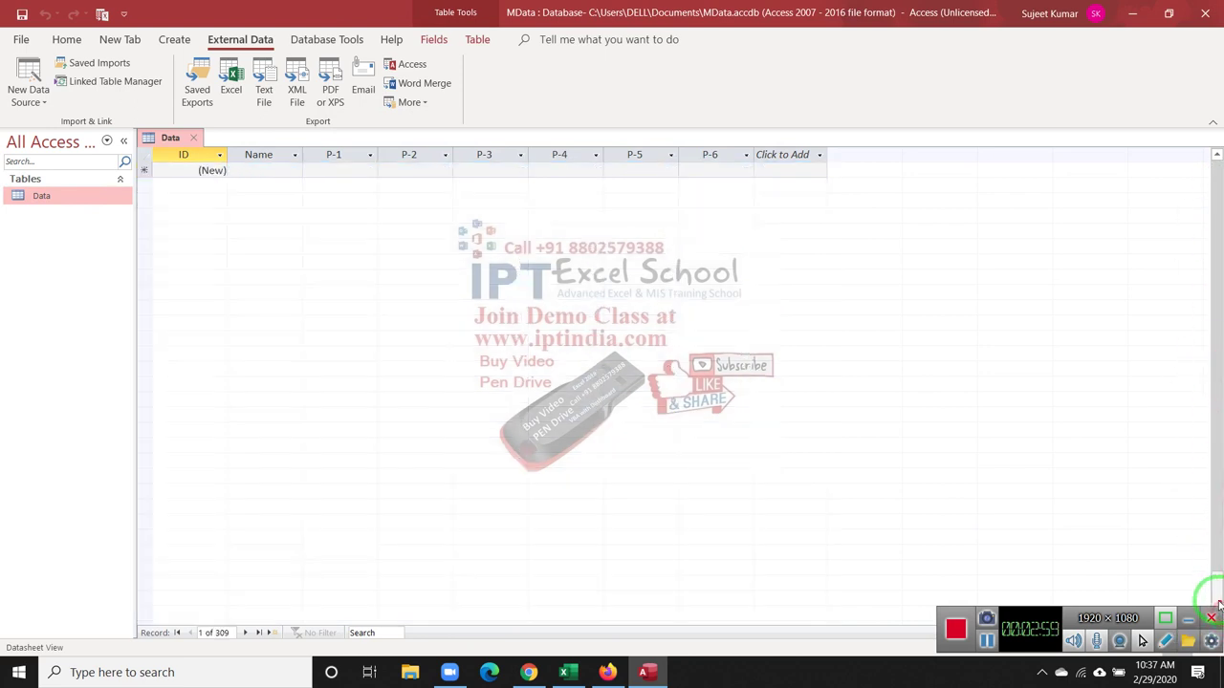
pyautogui.scroll(3, 239, 287)
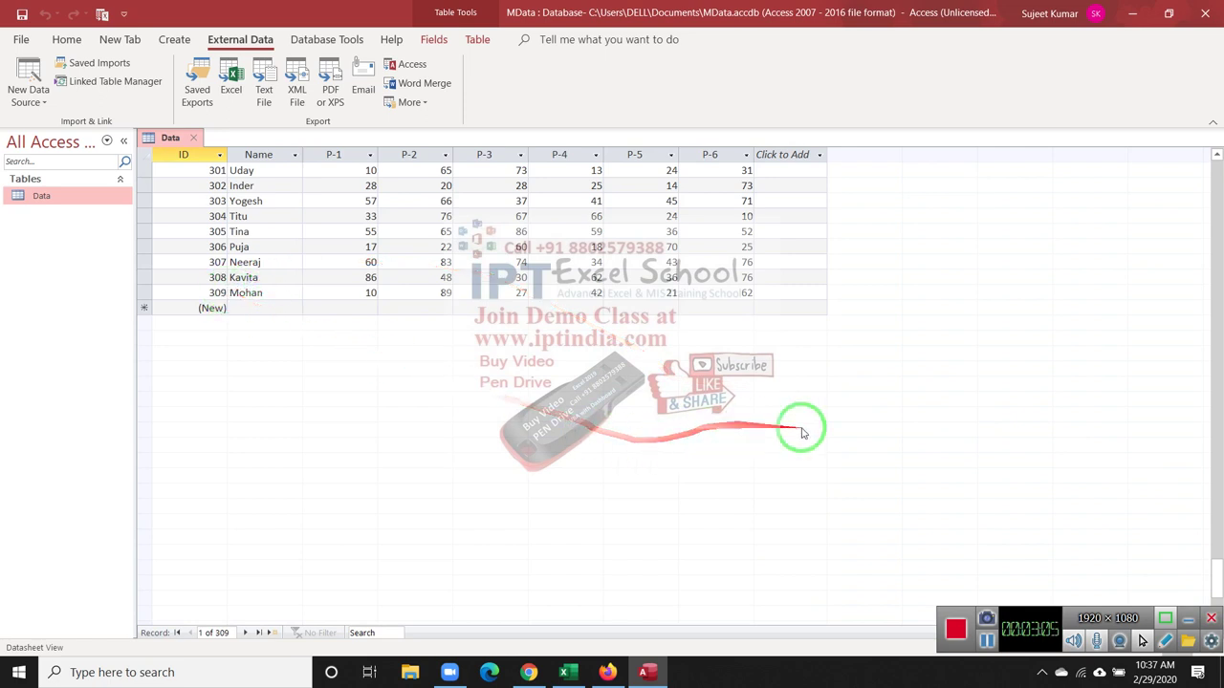
pyautogui.click(984, 639)
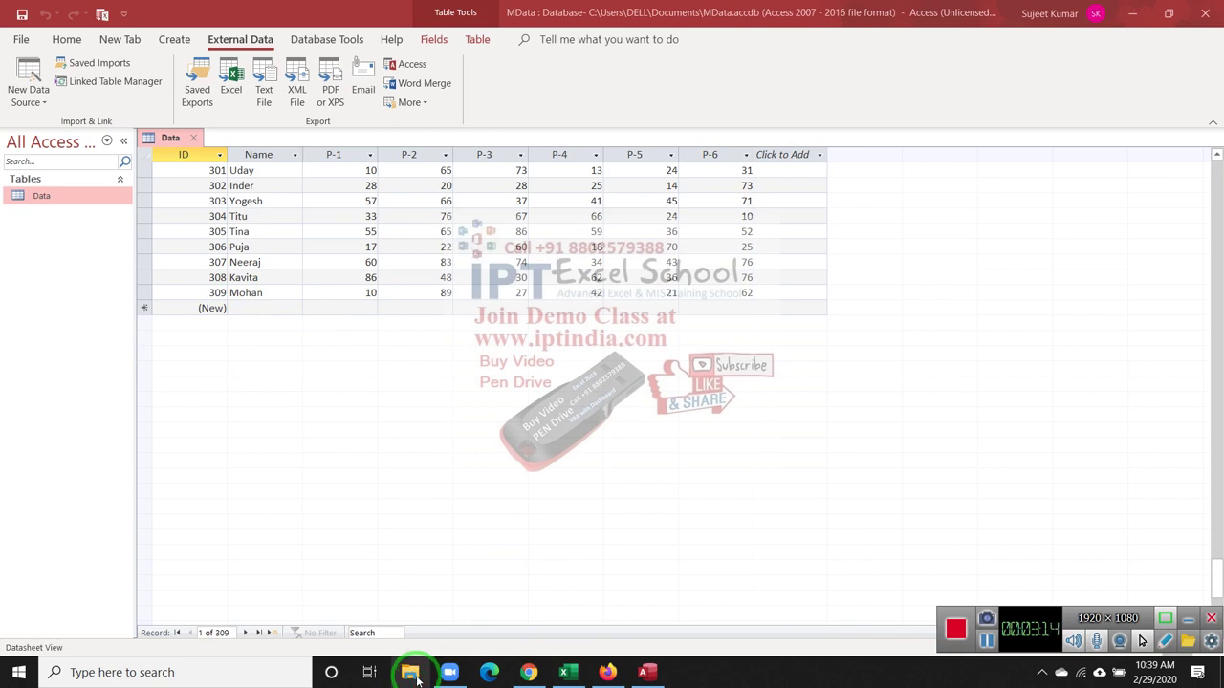
# In File Explorer, browse to the Desktop's MF\New folder and select the MData file.
pyautogui.click(413, 674)
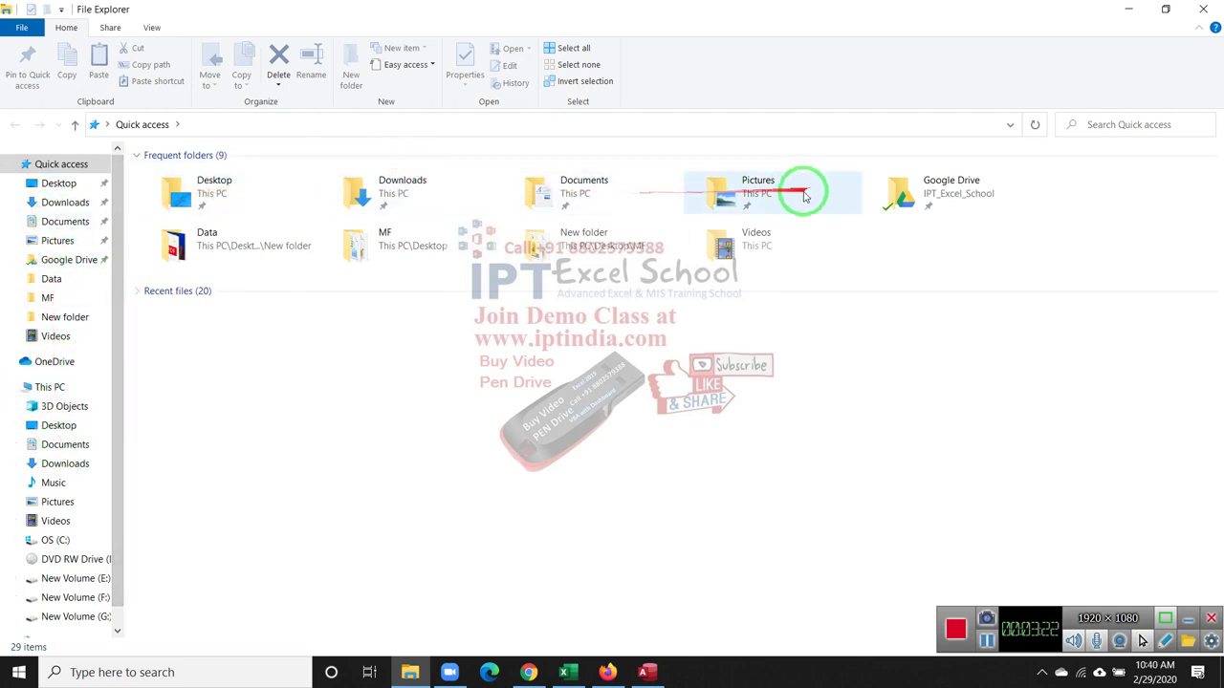
pyautogui.doubleClick(396, 251)
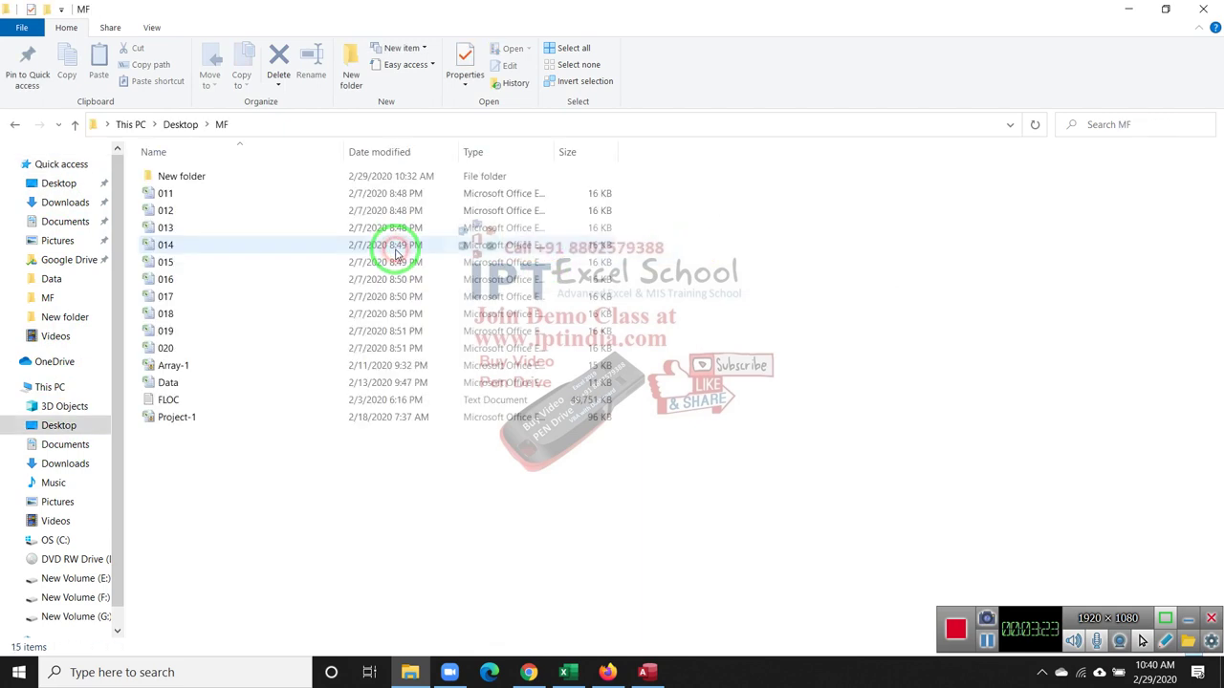
pyautogui.doubleClick(232, 178)
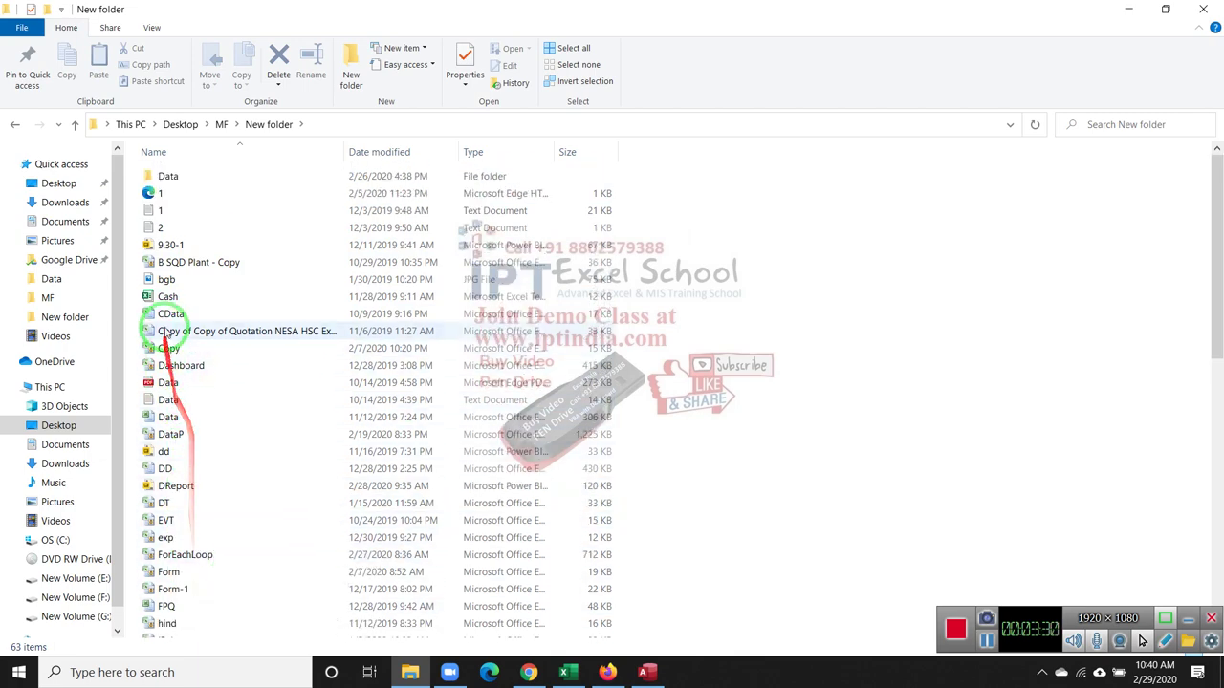
pyautogui.scroll(-4, 215, 494)
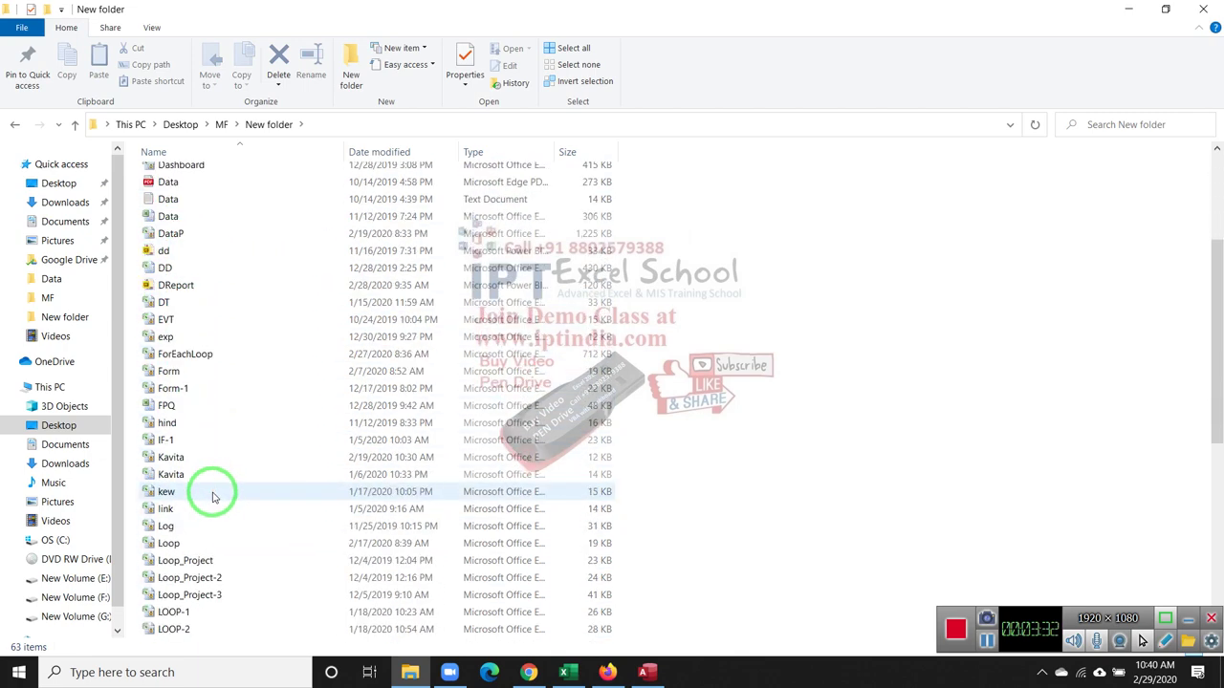
pyautogui.click(185, 457)
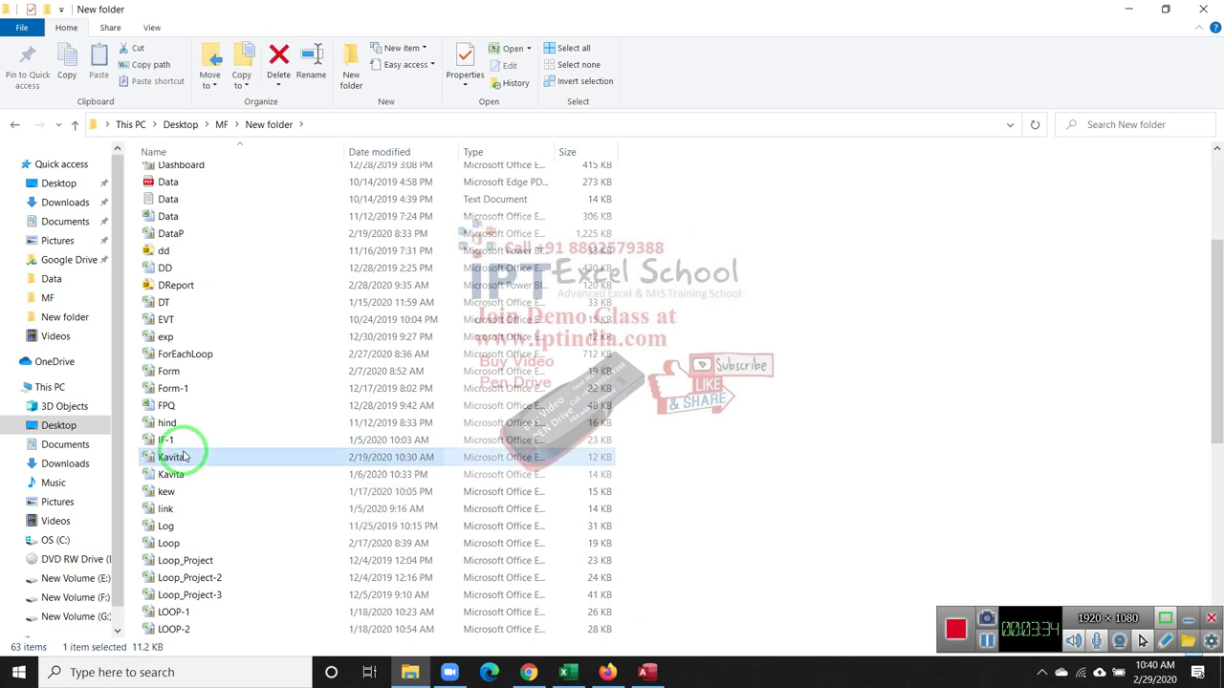
pyautogui.press('m')
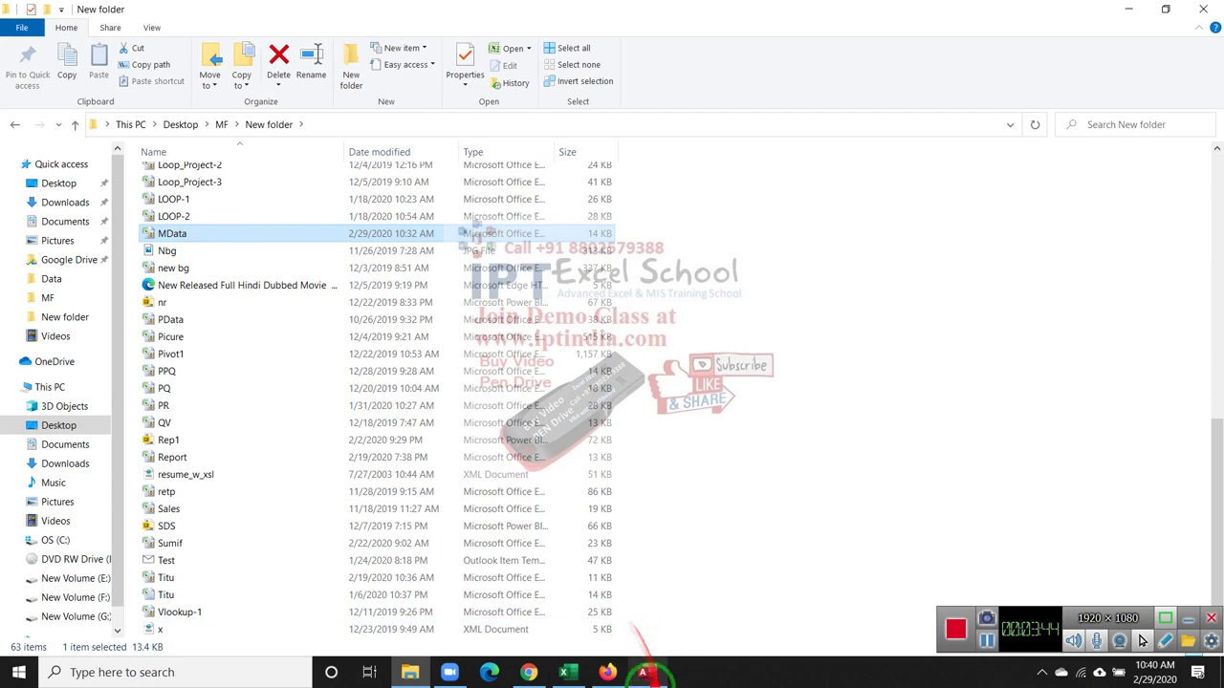
# Create a new Excel workbook and import Documents\MData via Get Data > From Microsoft Access Database.
pyautogui.click(568, 670)
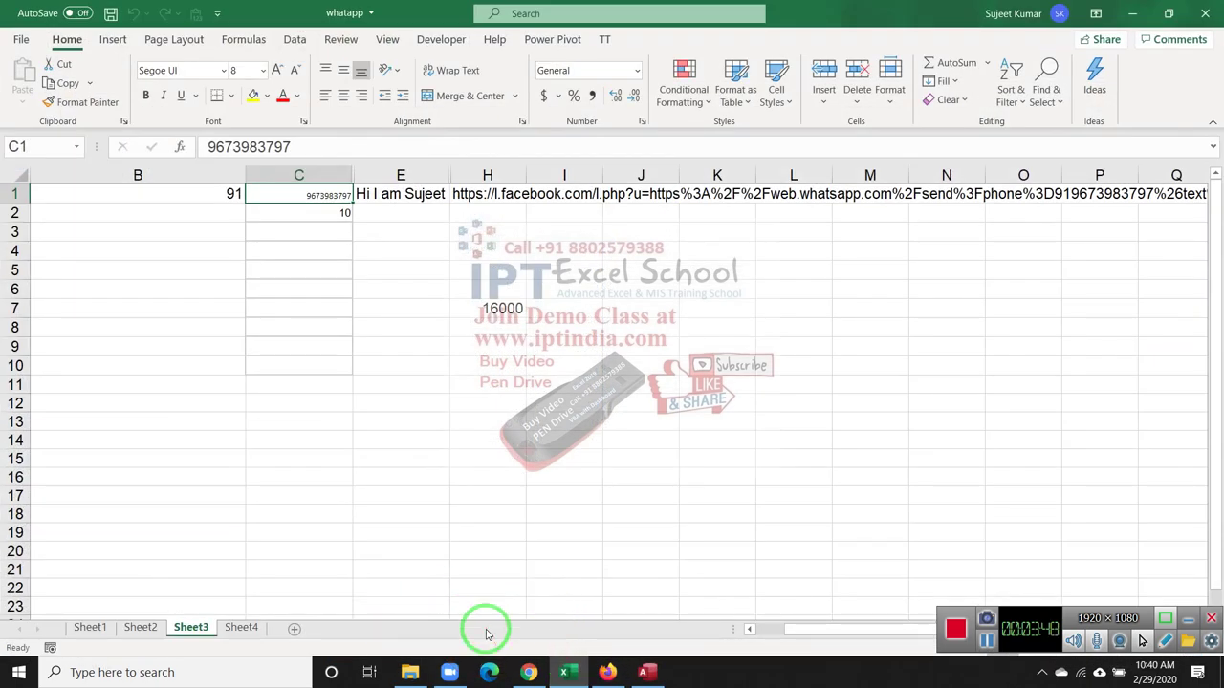
pyautogui.hotkey('ctrl', 'n')
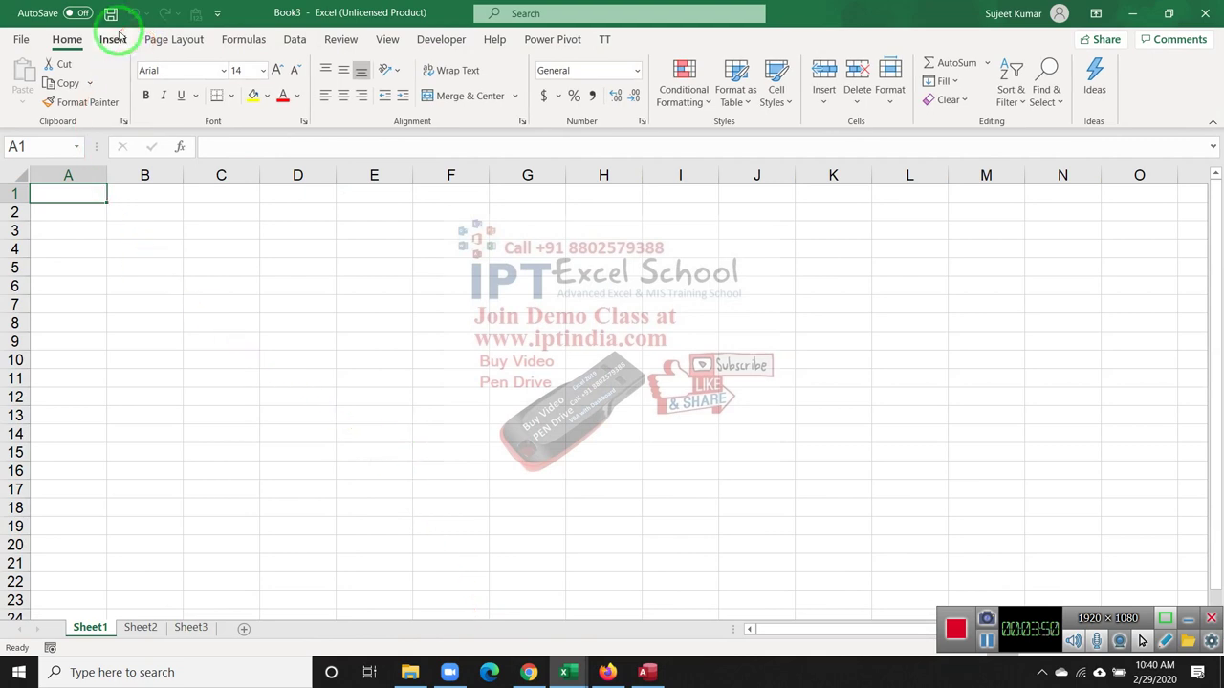
pyautogui.click(295, 38)
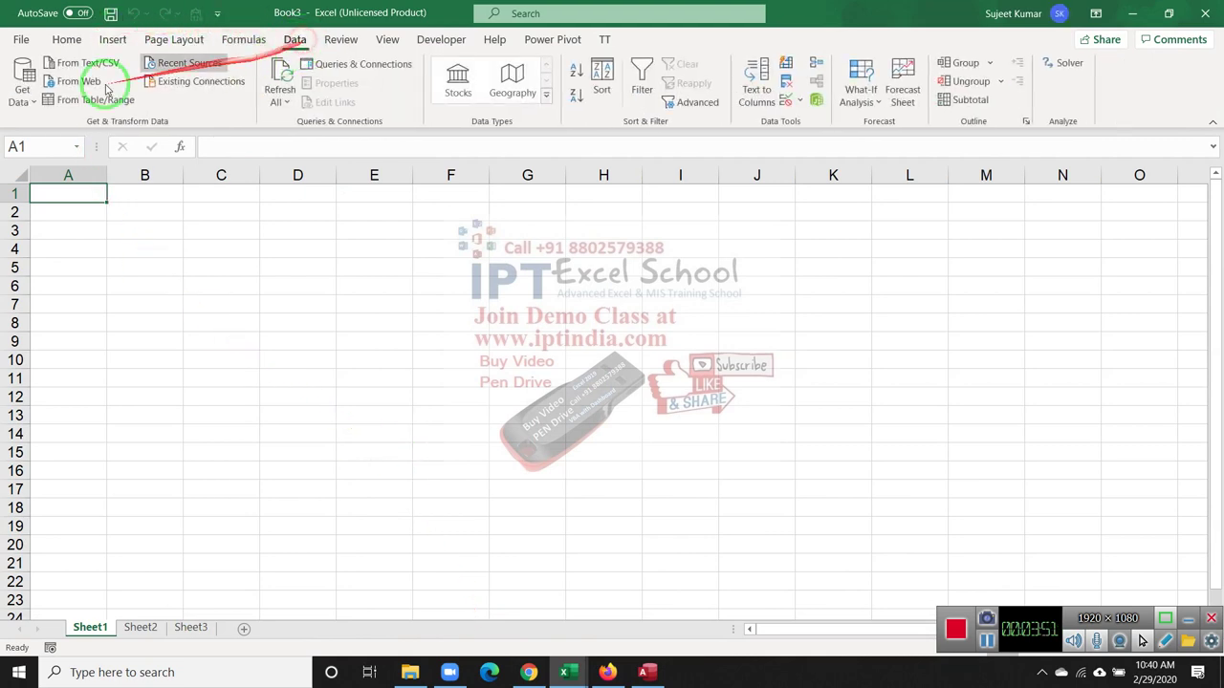
pyautogui.click(19, 99)
pyautogui.moveTo(95, 130)
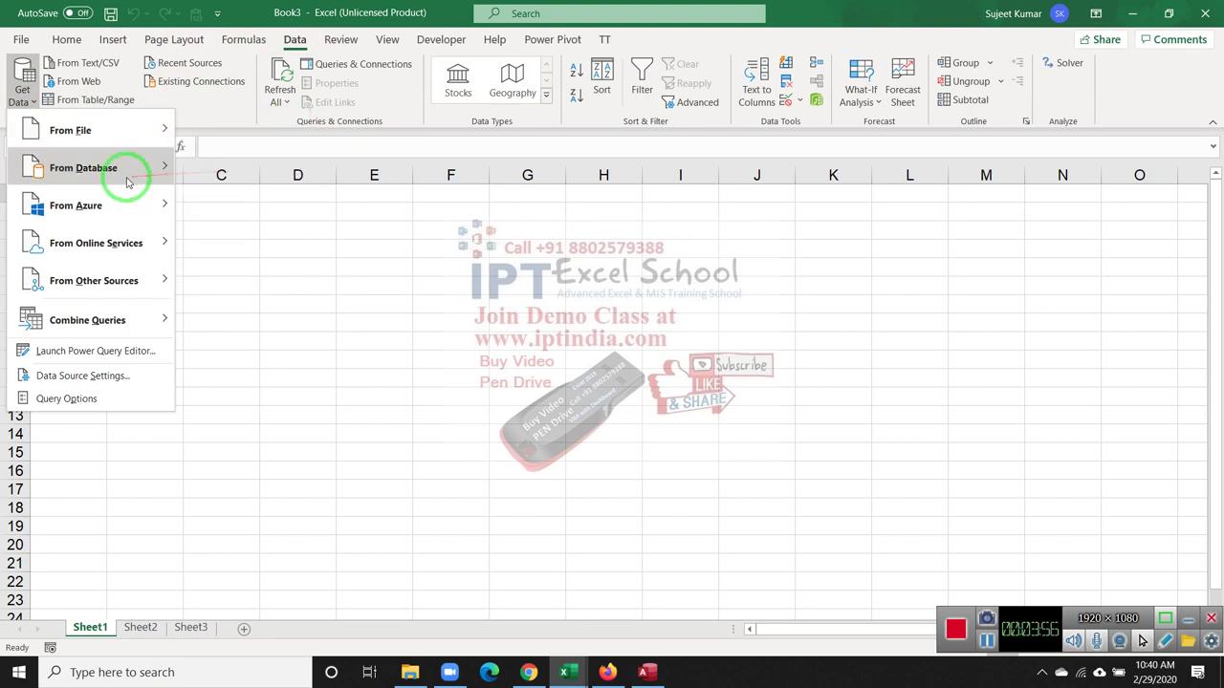
pyautogui.moveTo(133, 169)
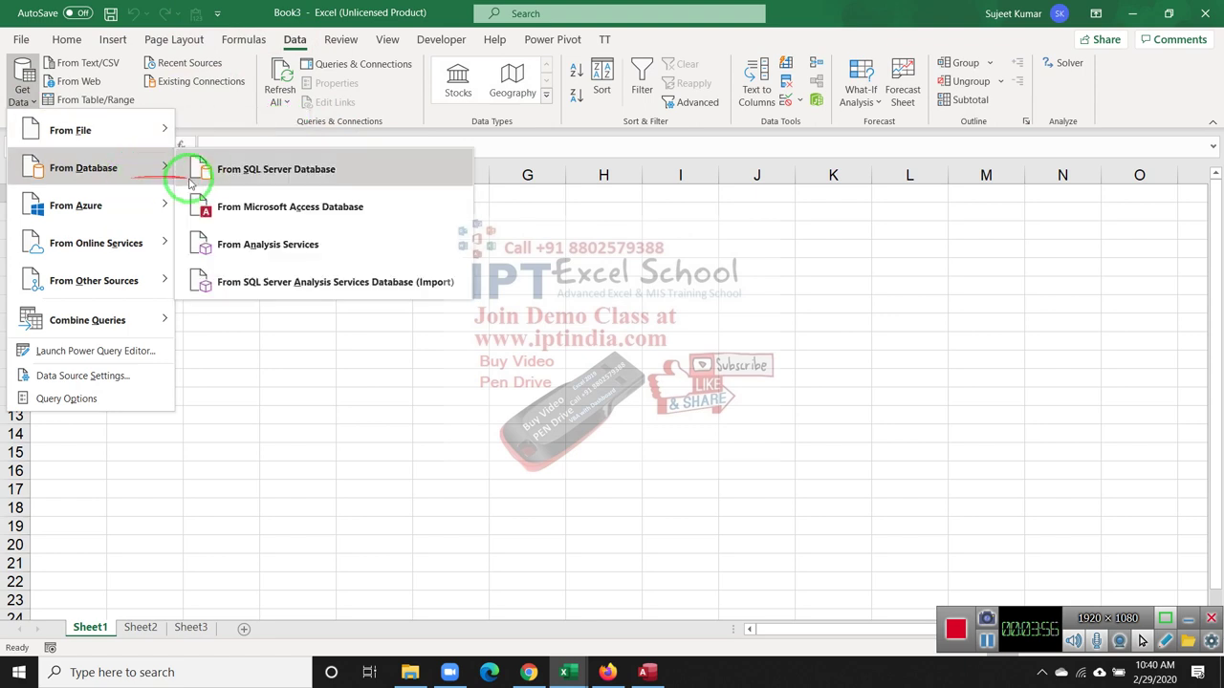
pyautogui.click(245, 209)
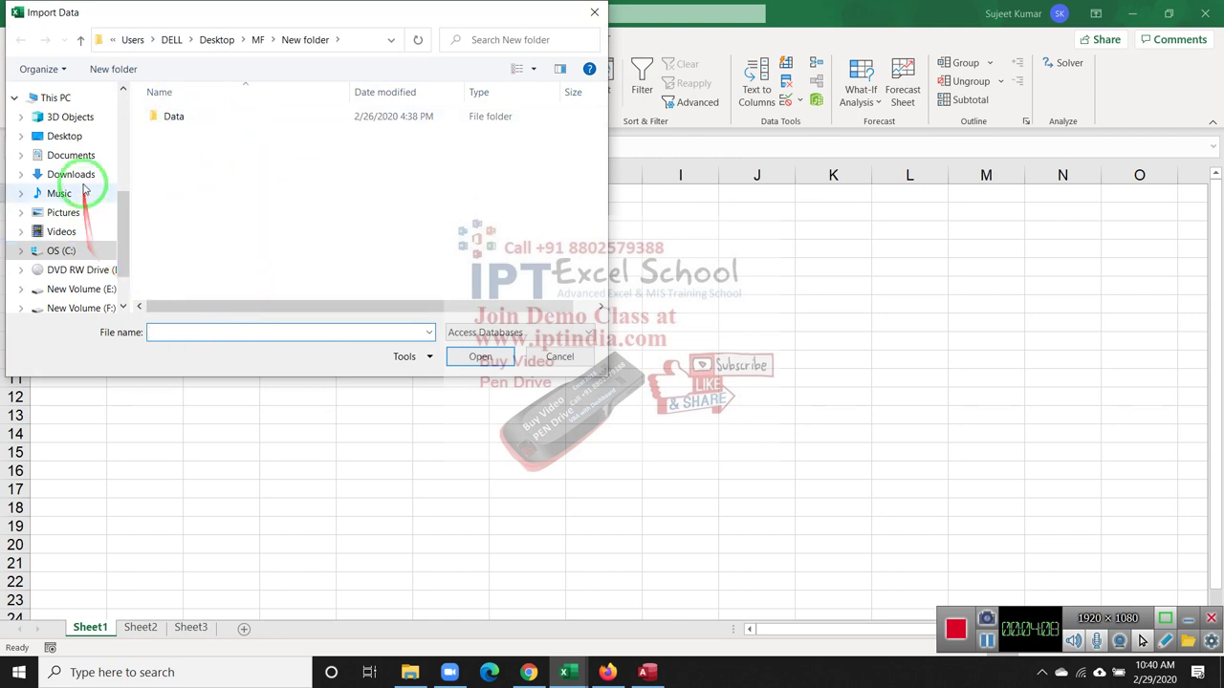
pyautogui.click(73, 155)
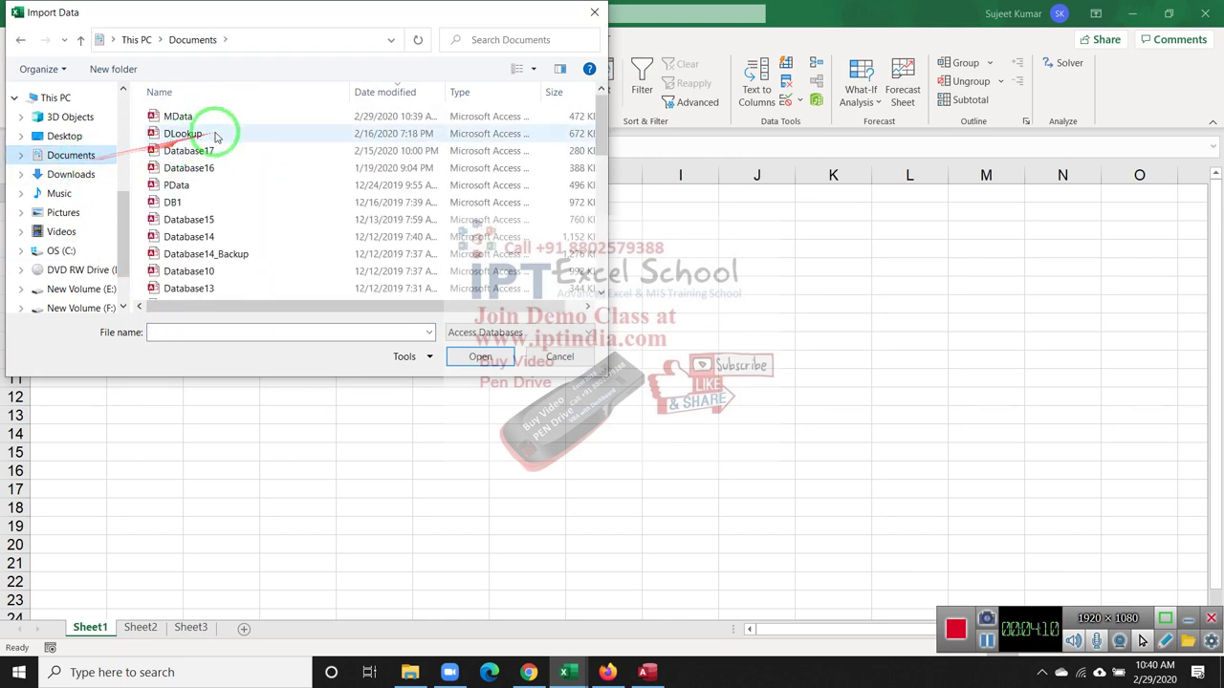
pyautogui.click(205, 117)
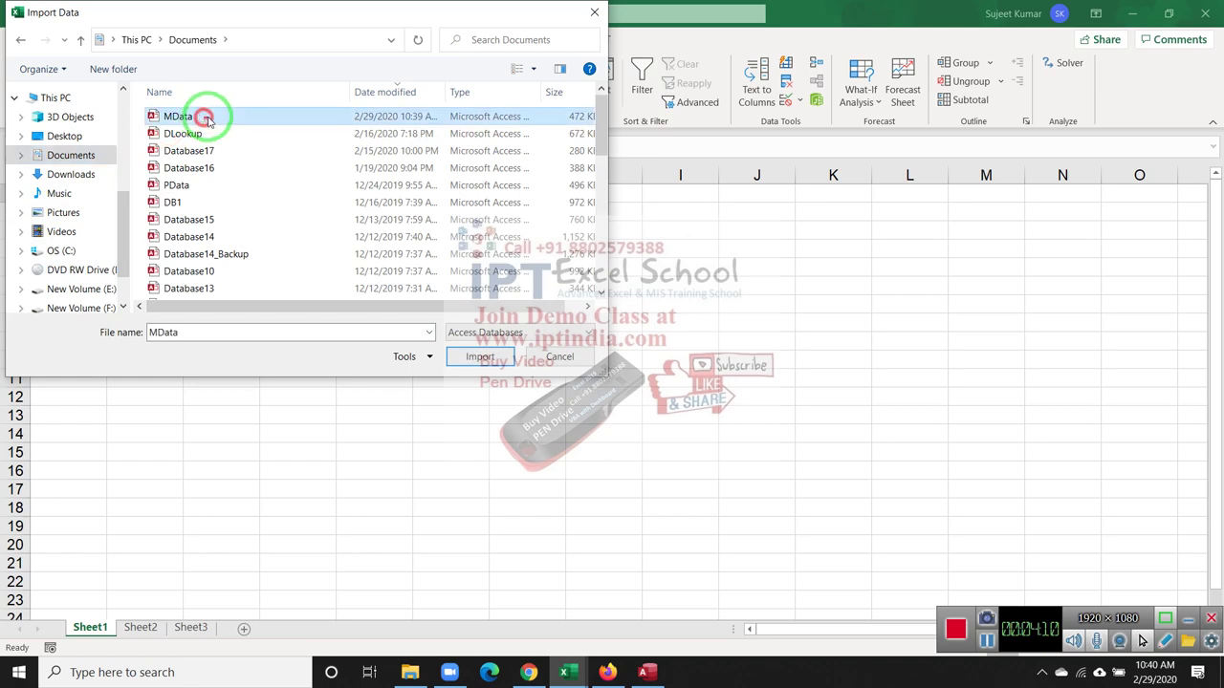
pyautogui.click(498, 362)
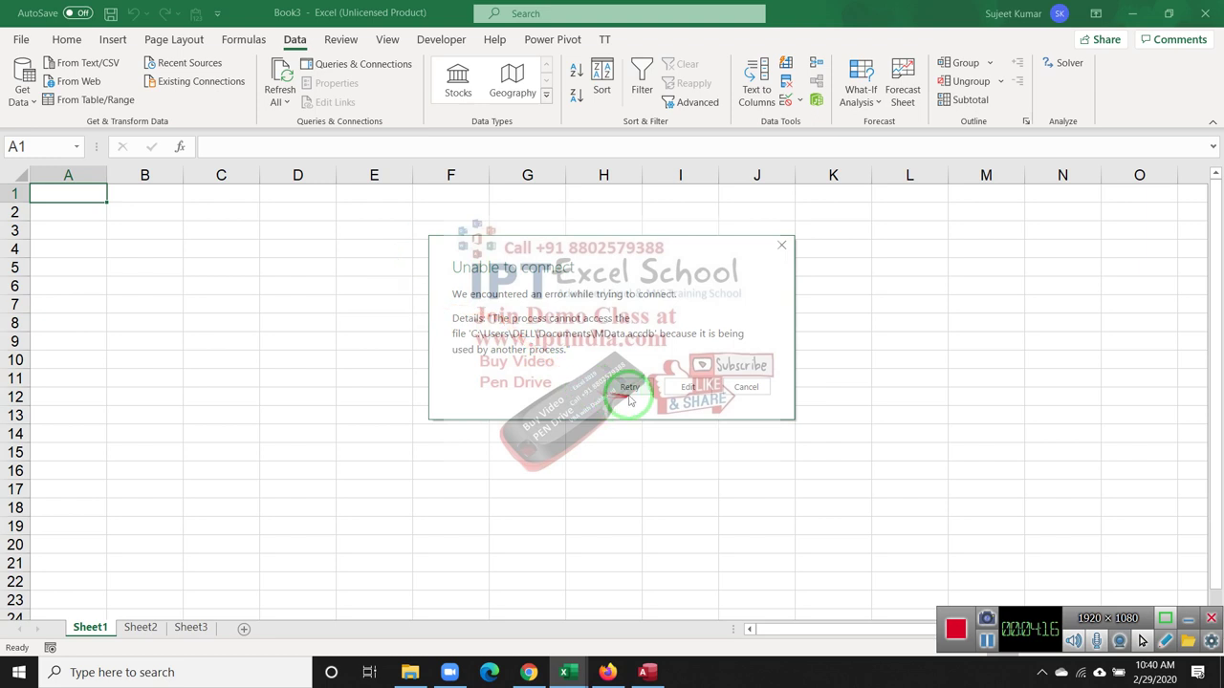
# Close Access to release MData, then retry so the Navigator lists its Data table.
pyautogui.click(629, 387)
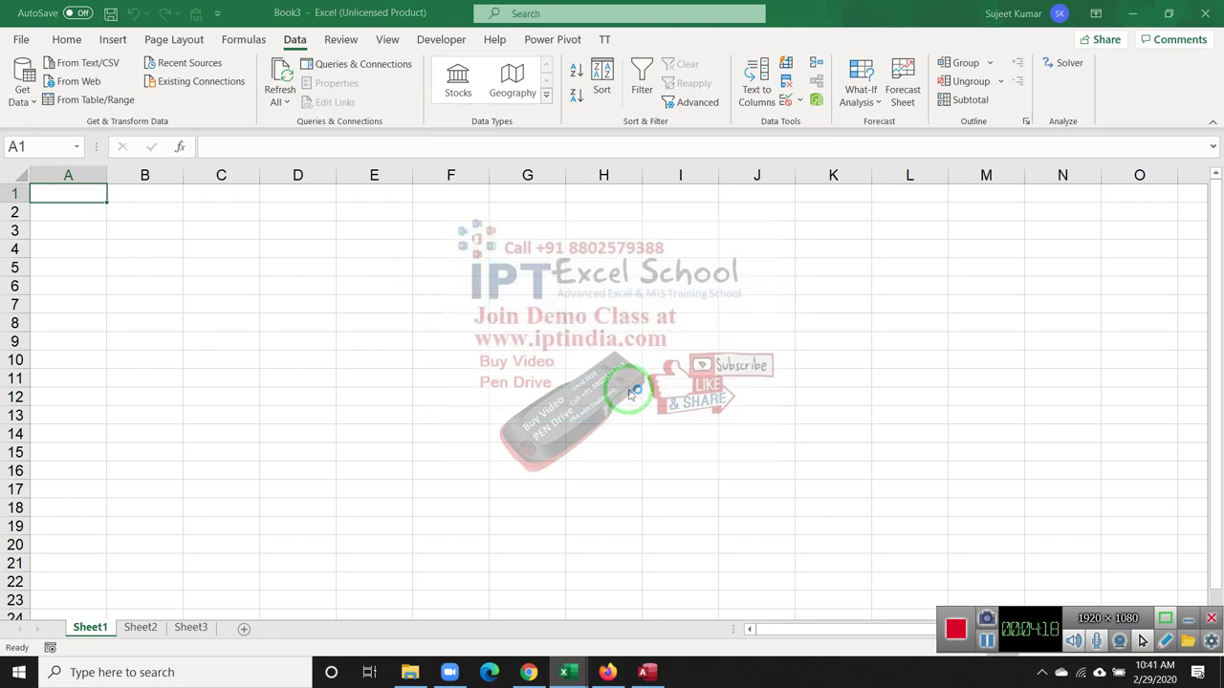
pyautogui.click(647, 674)
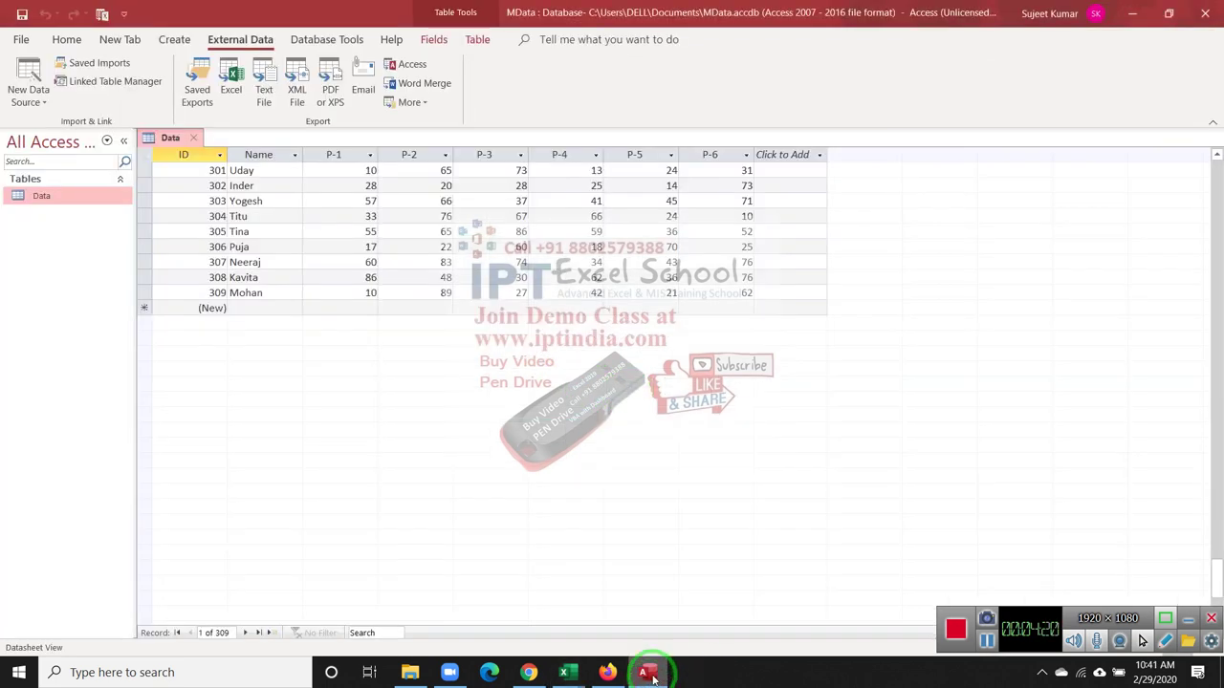
pyautogui.click(1205, 13)
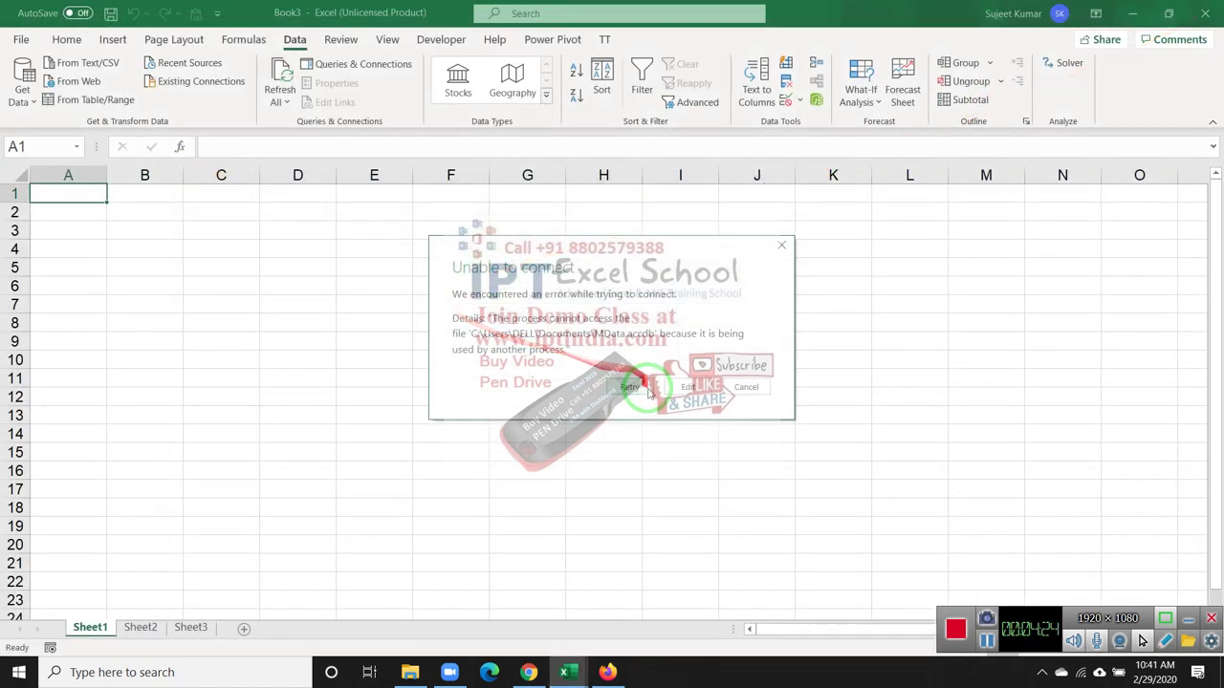
pyautogui.click(645, 387)
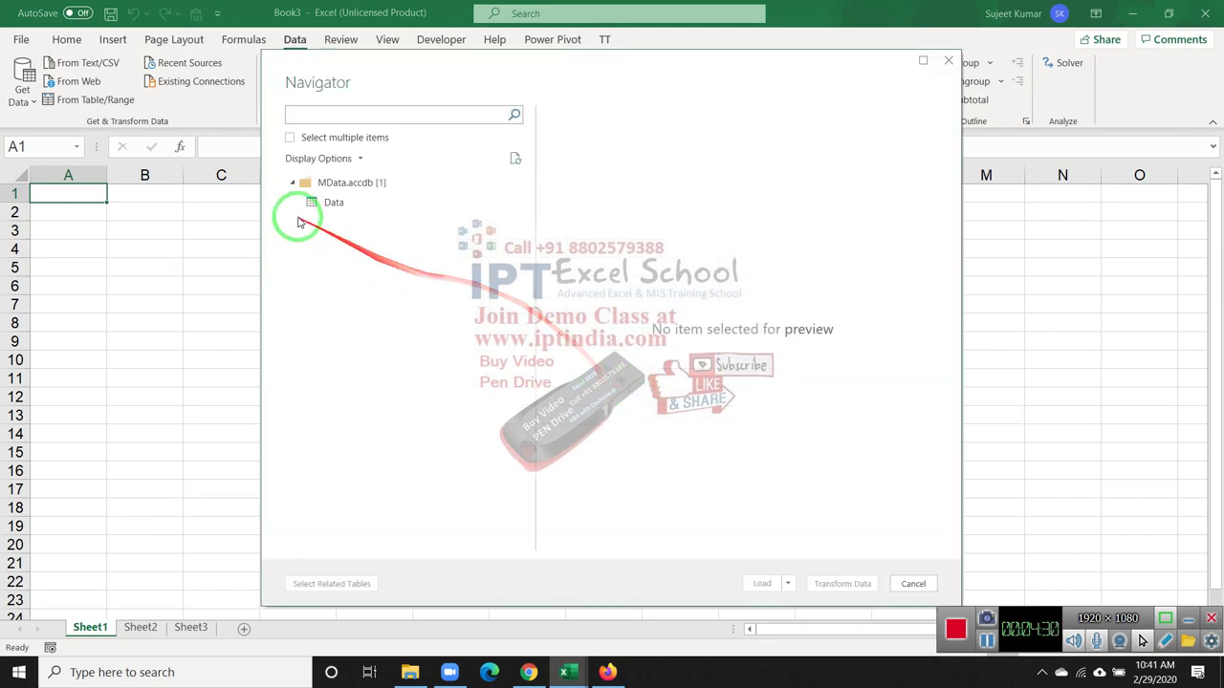
# Preview the Data table from MData.accdb and load it onto new Sheet4.
pyautogui.click(322, 213)
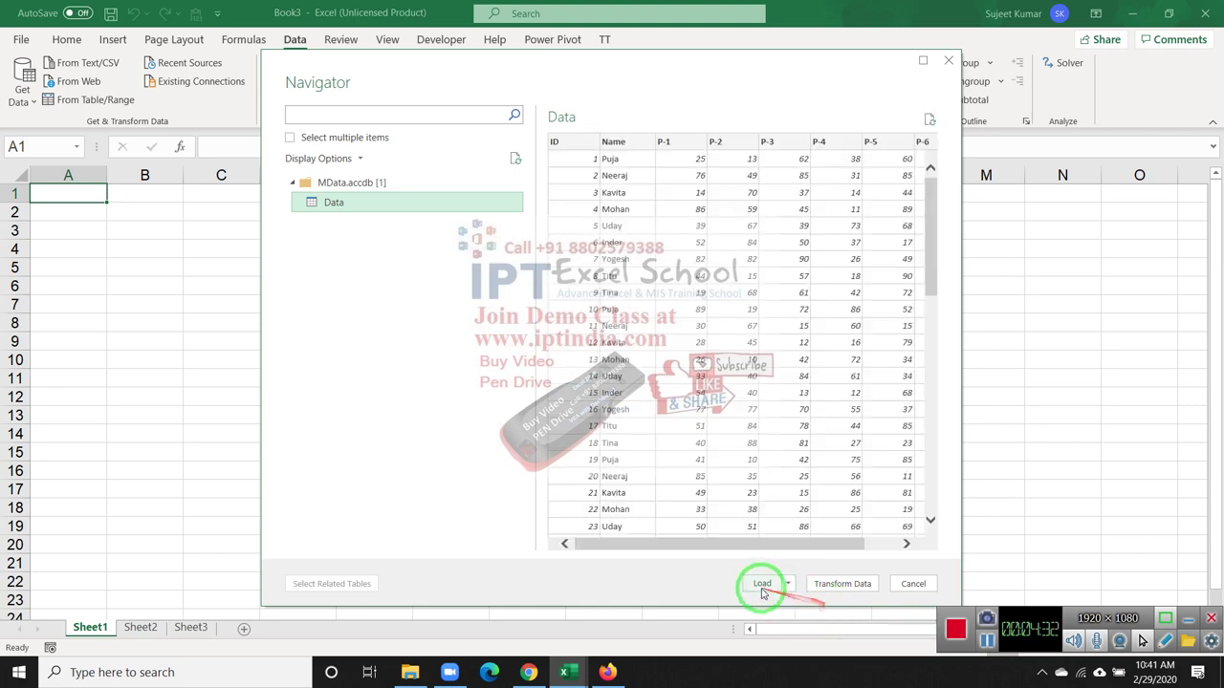
pyautogui.click(762, 585)
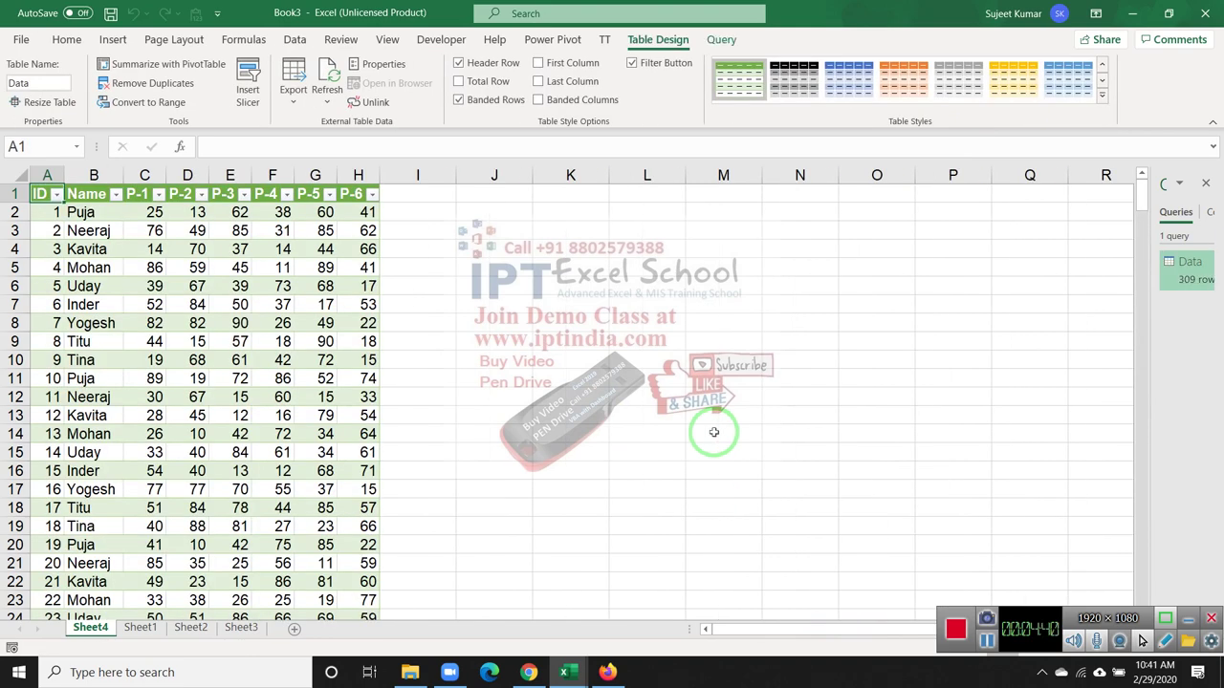
# Scroll through the imported table to its last rows, then return to the top.
pyautogui.scroll(-1, 580, 494)
pyautogui.scroll(-7, 405, 495)
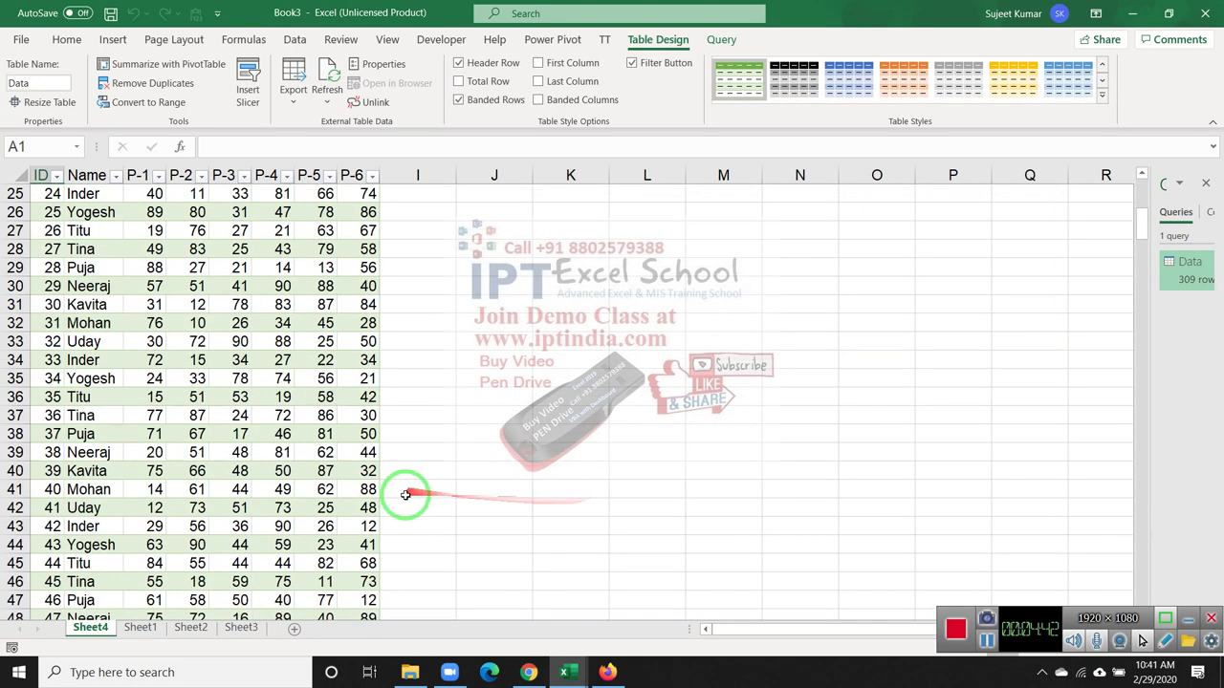
pyautogui.scroll(-7, 404, 481)
pyautogui.scroll(-11, 403, 493)
pyautogui.scroll(-8, 402, 492)
pyautogui.scroll(-10, 399, 511)
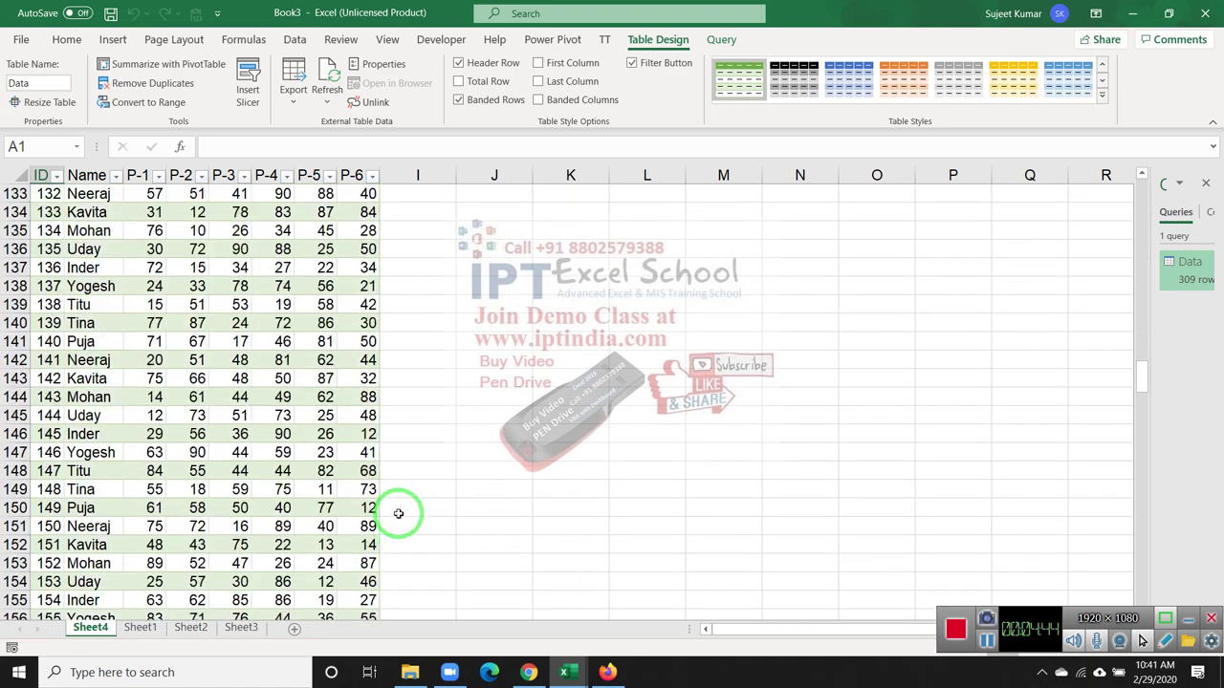
pyautogui.scroll(-10, 399, 511)
pyautogui.scroll(-11, 399, 507)
pyautogui.scroll(-5, 394, 508)
pyautogui.scroll(-12, 396, 506)
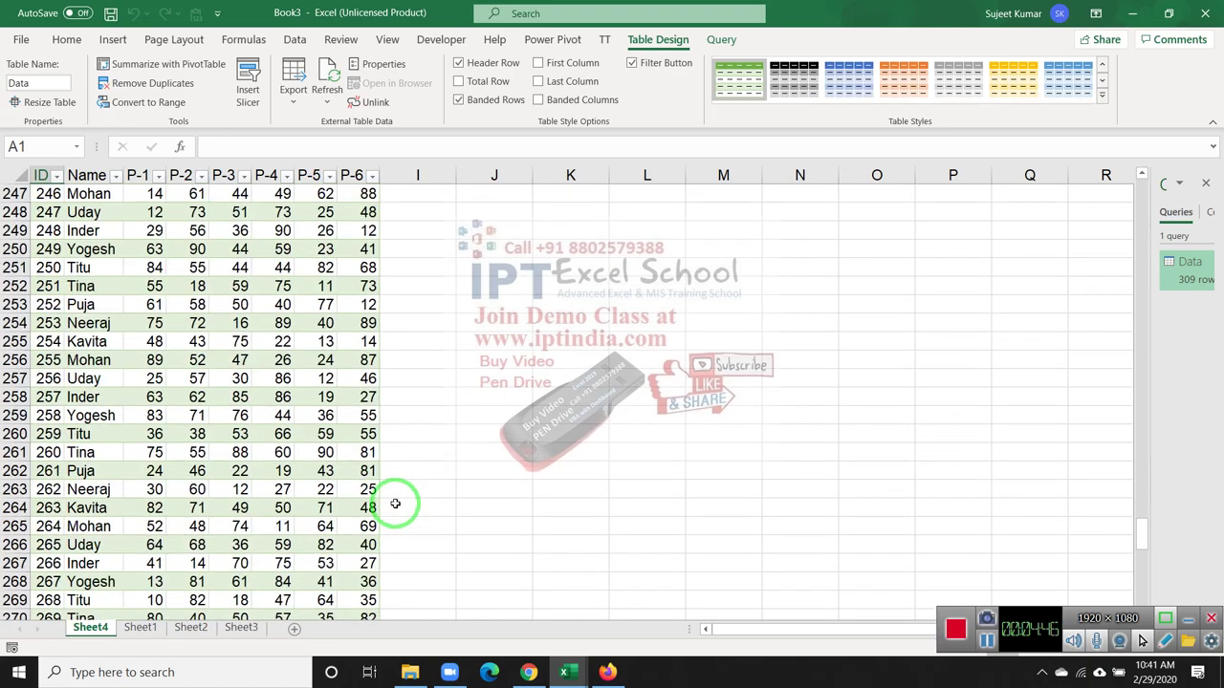
pyautogui.scroll(-8, 399, 493)
pyautogui.scroll(-5, 398, 485)
pyautogui.scroll(8, 398, 484)
pyautogui.scroll(8, 405, 469)
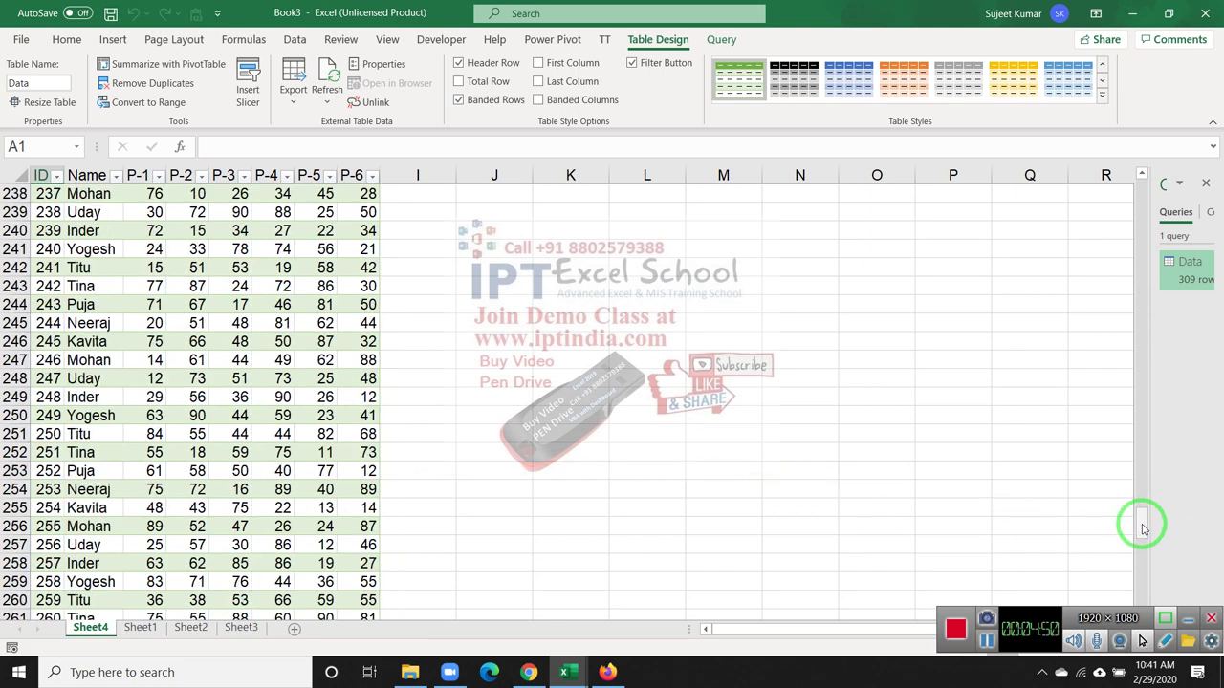
pyautogui.moveTo(1142, 528); pyautogui.dragTo(1145, 194)
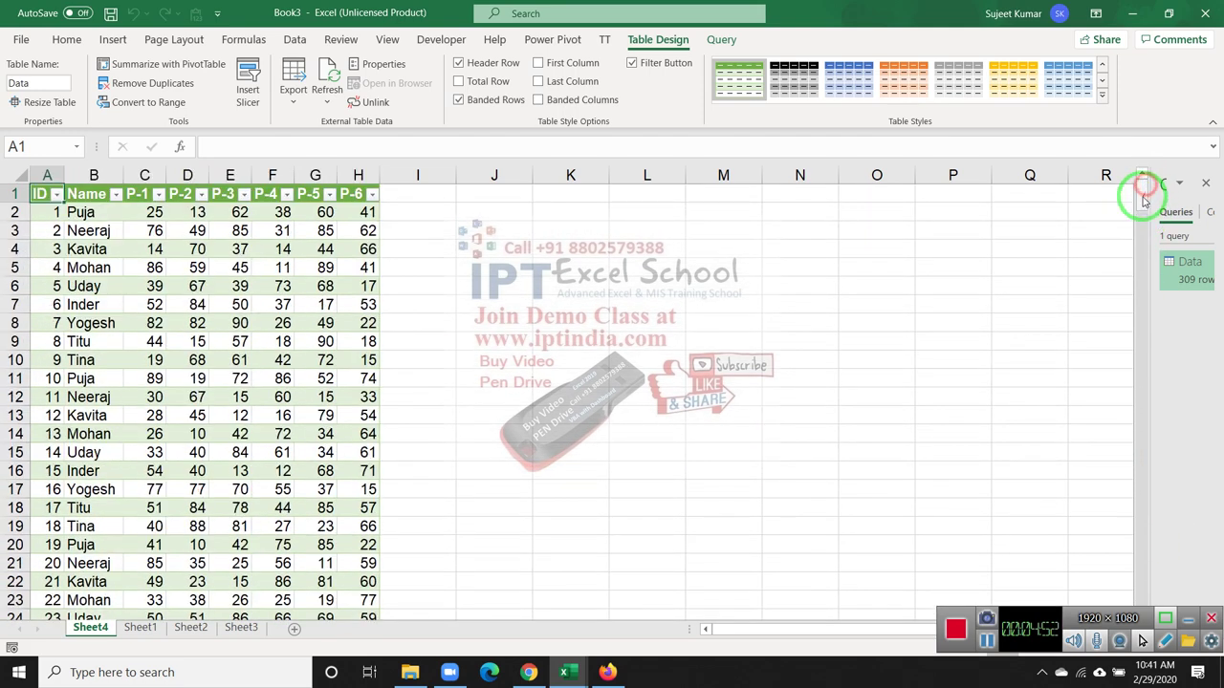
# Select empty cell M9 and minimize Excel to show the desktop.
pyautogui.click(741, 346)
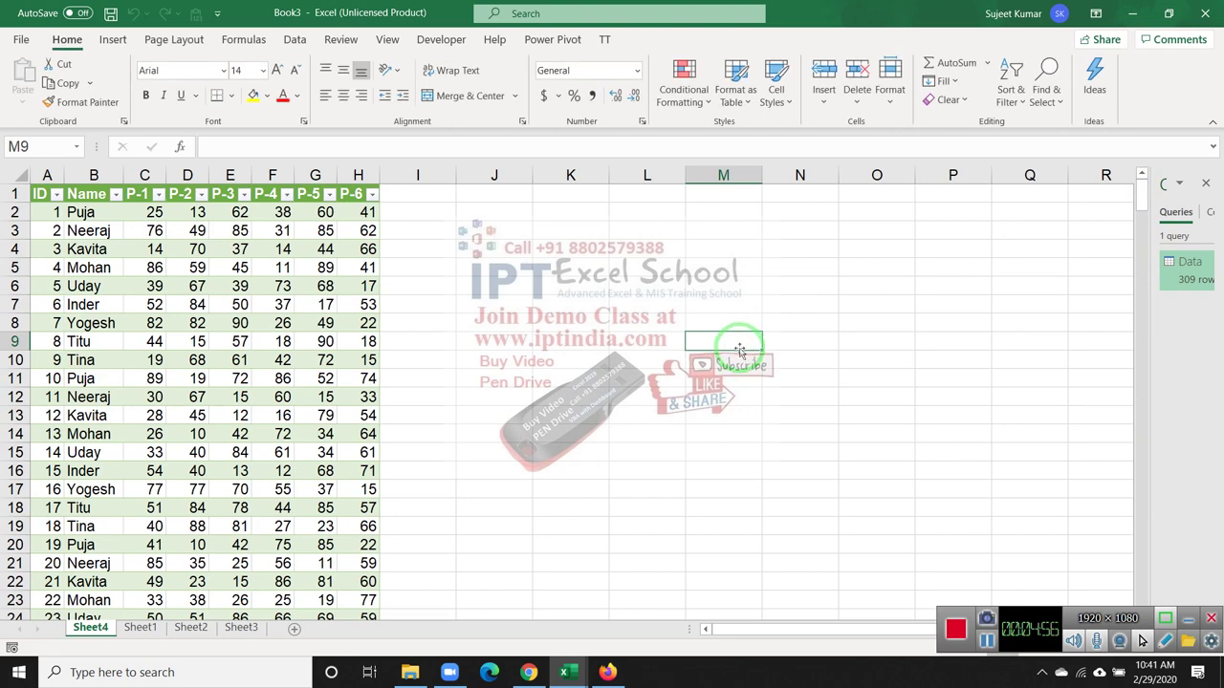
pyautogui.press('super+d')
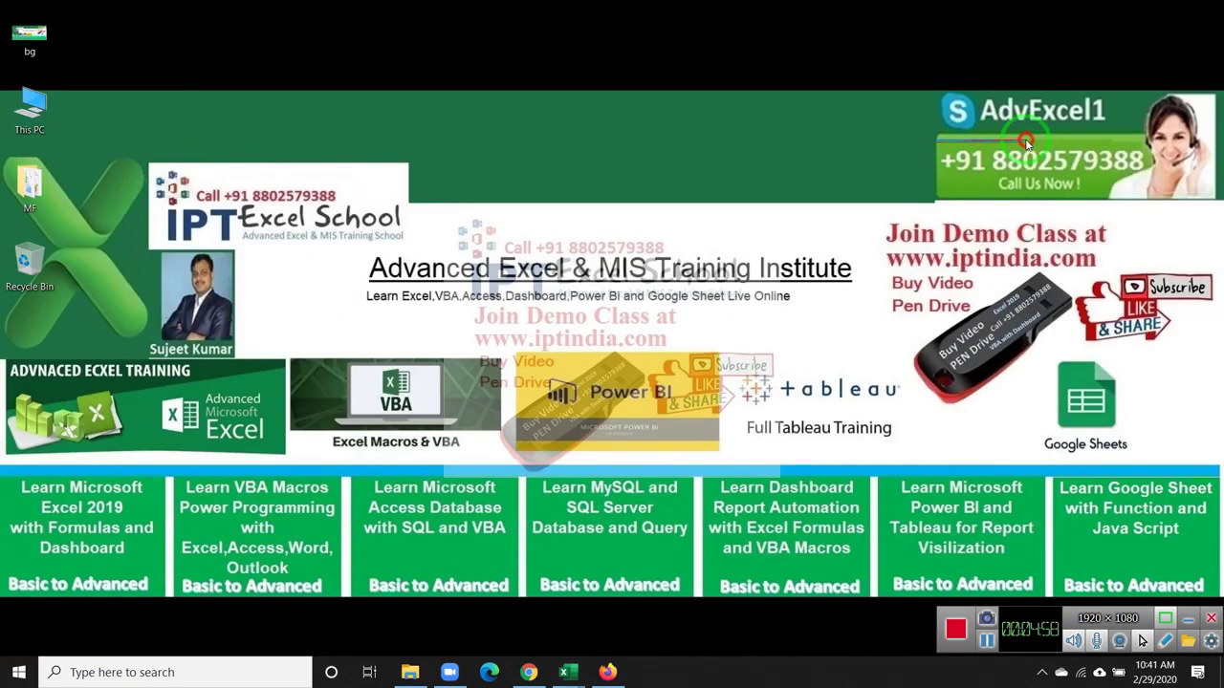
pyautogui.moveTo(1026, 143)
pyautogui.mouseDown()
pyautogui.moveTo(1148, 185)
pyautogui.moveTo(1128, 214)
pyautogui.mouseUp()
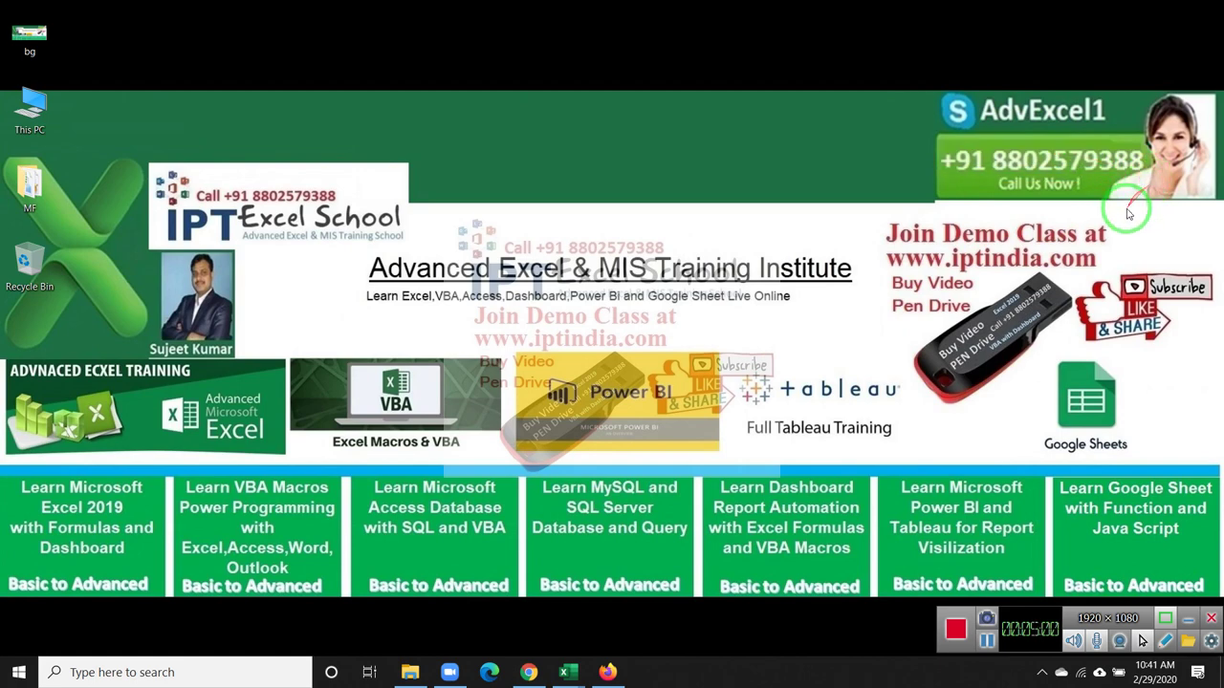